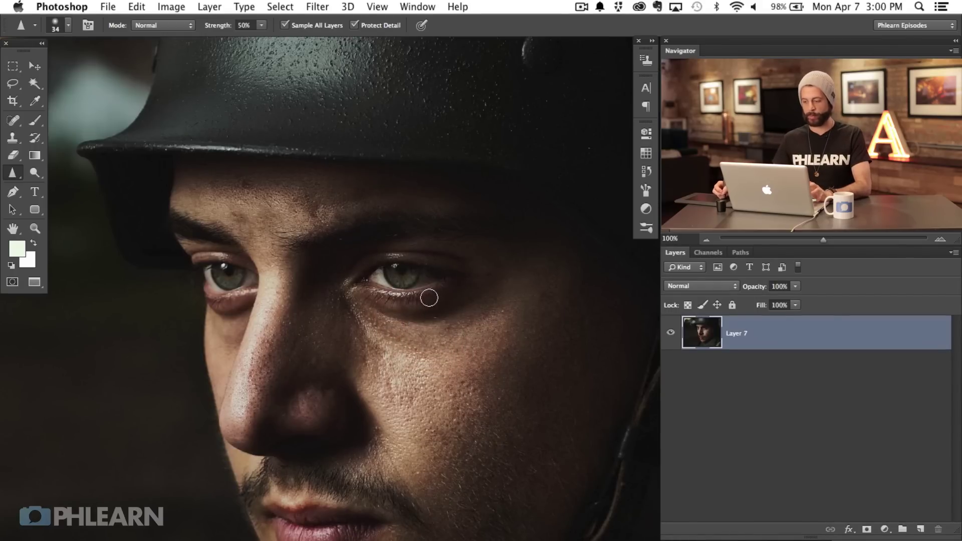
Add a new layer and set up a small brush with bright green as the foreground colour for annotating the eye.
{"action": "key", "text": "super+alt+shift+n"}
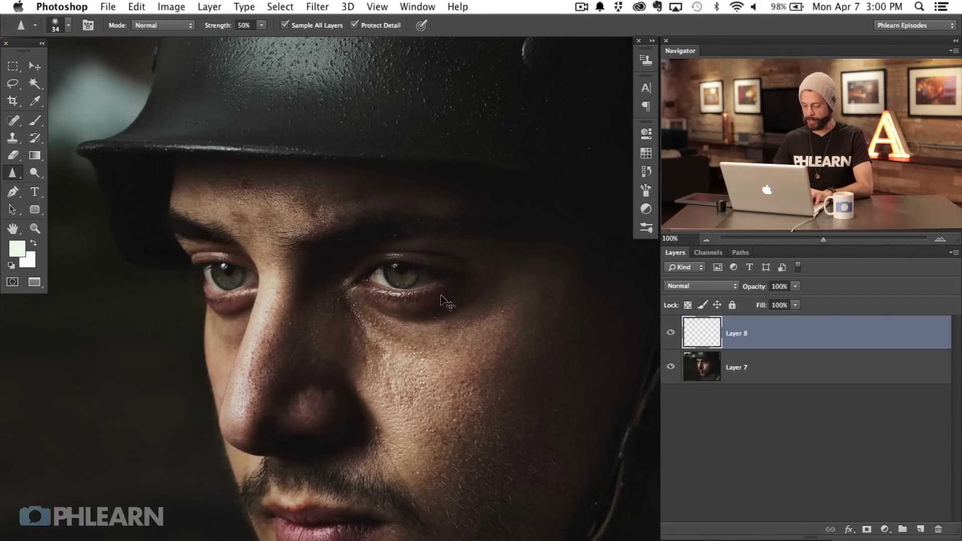
{"action": "key", "text": "super+plus"}
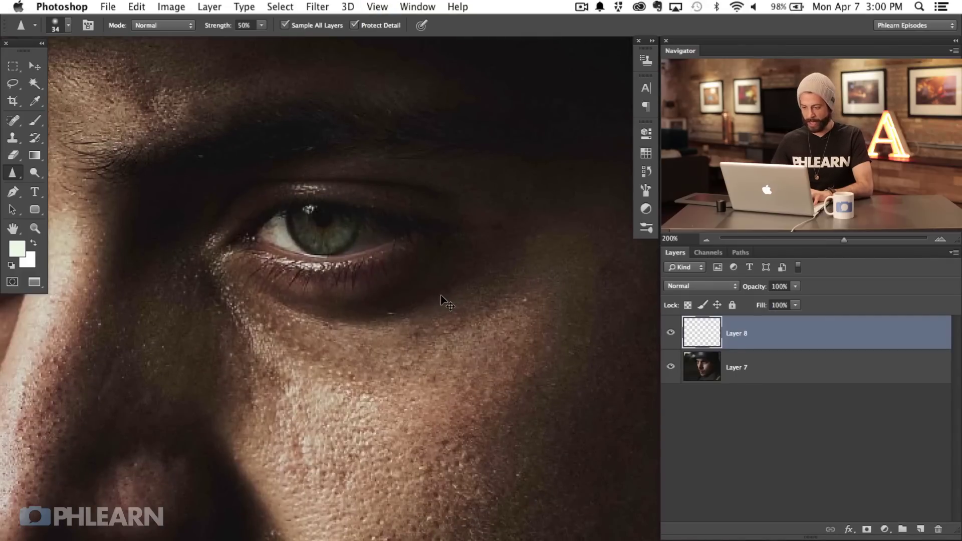
{"action": "scroll", "coordinate": [441, 296], "scroll_direction": "up", "scroll_amount": 1}
{"action": "mouse_move", "coordinate": [305, 273]}
{"action": "left_mouse_down"}
{"action": "mouse_move", "coordinate": [386, 393]}
{"action": "mouse_move", "coordinate": [417, 396]}
{"action": "left_mouse_up"}
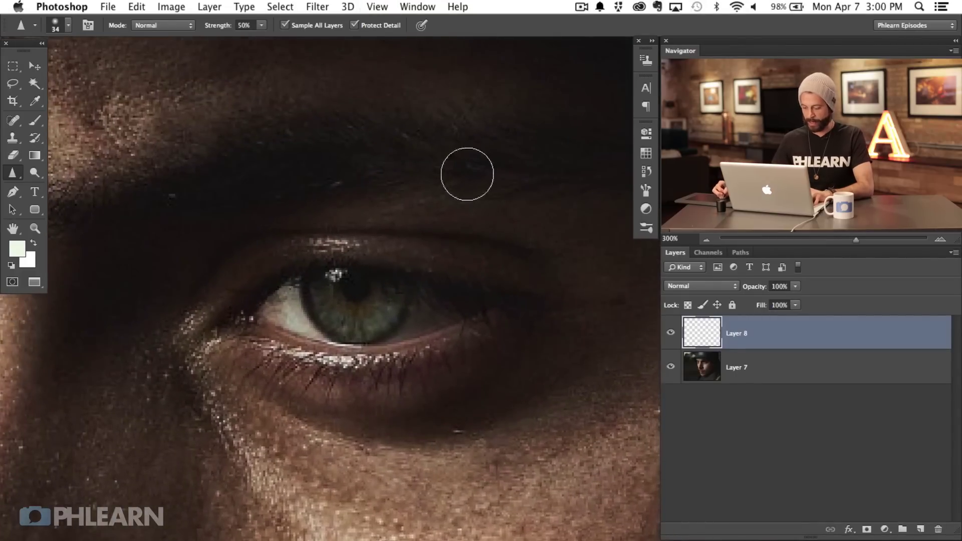
{"action": "key", "text": "b"}
{"action": "left_click", "coordinate": [18, 248]}
{"action": "left_click", "coordinate": [442, 387]}
{"action": "left_click", "coordinate": [559, 350]}
{"action": "left_click_drag", "start_coordinate": [494, 310], "coordinate": [501, 428]}
{"action": "left_click_drag", "start_coordinate": [502, 386], "coordinate": [493, 390]}
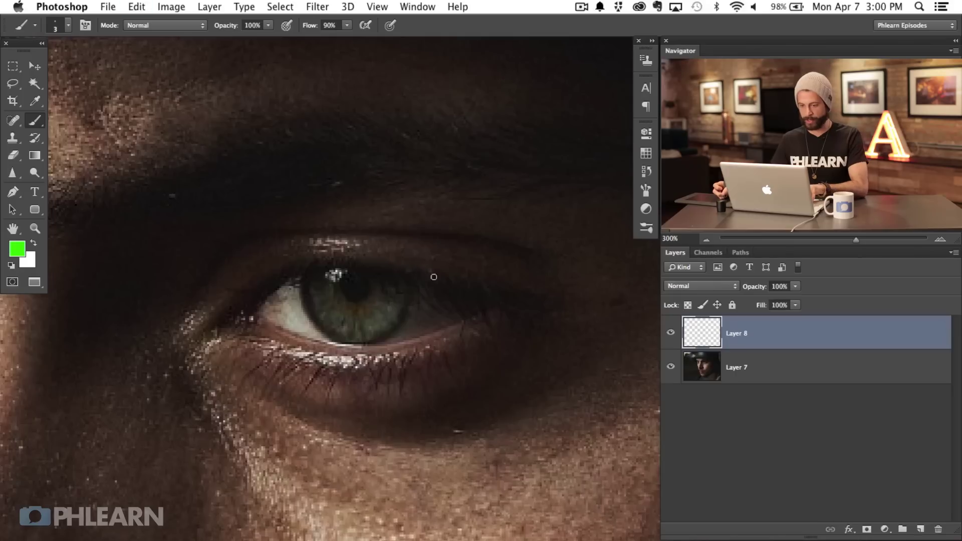
Draw a green arrow pointing to the iris area beside the pupil and handwrite "yellow" next to it.
{"action": "mouse_move", "coordinate": [367, 313]}
{"action": "left_mouse_down"}
{"action": "mouse_move", "coordinate": [382, 286]}
{"action": "mouse_move", "coordinate": [346, 278]}
{"action": "left_mouse_up"}
{"action": "key", "text": "super+z"}
{"action": "key", "text": "super+z"}
{"action": "key", "text": "super+z"}
{"action": "left_click_drag", "start_coordinate": [381, 276], "coordinate": [450, 224]}
{"action": "left_click_drag", "start_coordinate": [385, 251], "coordinate": [407, 276]}
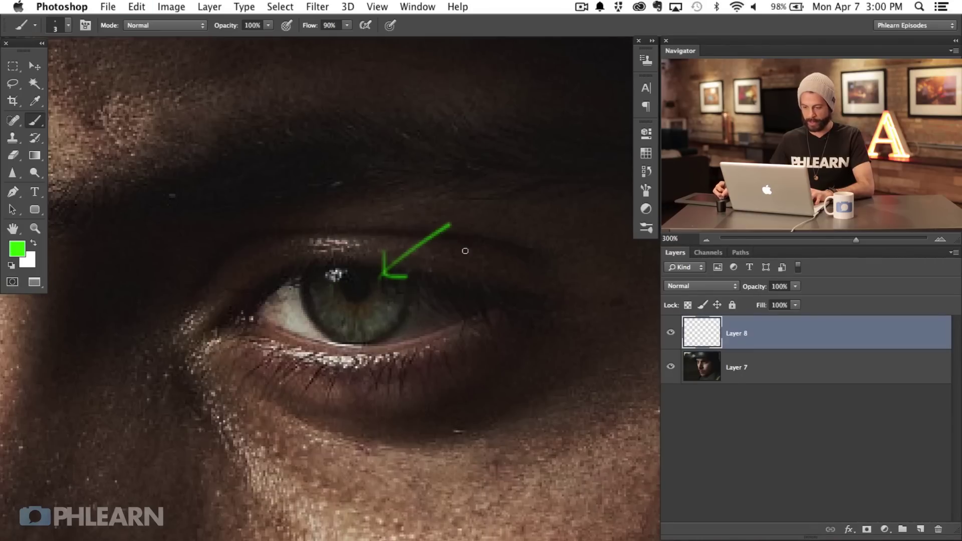
{"action": "mouse_move", "coordinate": [472, 216]}
{"action": "left_mouse_down"}
{"action": "mouse_move", "coordinate": [475, 252]}
{"action": "mouse_move", "coordinate": [506, 203]}
{"action": "mouse_move", "coordinate": [530, 227]}
{"action": "mouse_move", "coordinate": [586, 218]}
{"action": "left_mouse_up"}
Draw a curved green arrow pointing to the outer iris and handwrite "Blue/green" at its end.
{"action": "left_click_drag", "start_coordinate": [392, 309], "coordinate": [482, 316]}
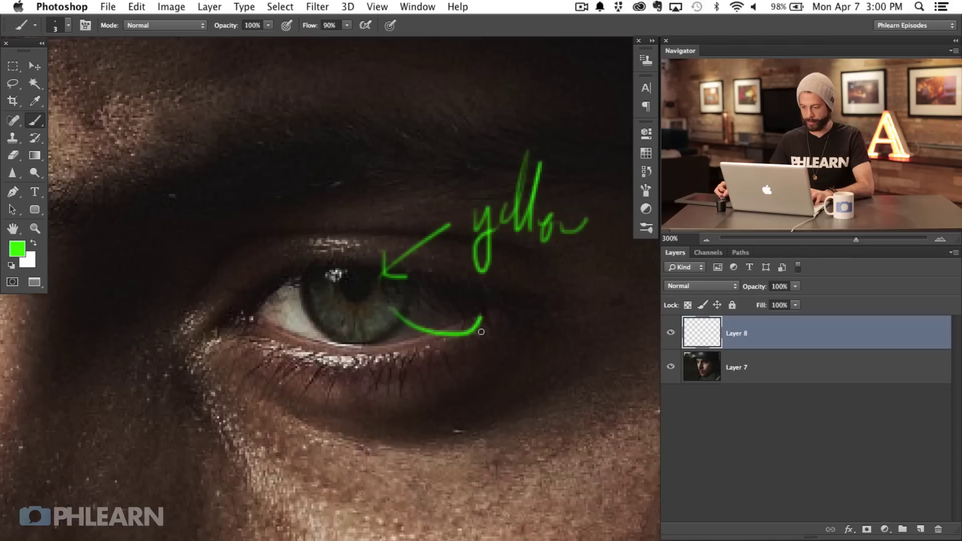
{"action": "left_click_drag", "start_coordinate": [403, 305], "coordinate": [391, 316]}
{"action": "mouse_move", "coordinate": [495, 335]}
{"action": "left_mouse_down"}
{"action": "mouse_move", "coordinate": [514, 303]}
{"action": "mouse_move", "coordinate": [529, 331]}
{"action": "mouse_move", "coordinate": [591, 326]}
{"action": "mouse_move", "coordinate": [549, 391]}
{"action": "mouse_move", "coordinate": [633, 374]}
{"action": "left_mouse_up"}
{"action": "mouse_move", "coordinate": [454, 394]}
{"action": "left_mouse_down"}
{"action": "mouse_move", "coordinate": [421, 392]}
{"action": "mouse_move", "coordinate": [428, 399]}
{"action": "left_mouse_up"}
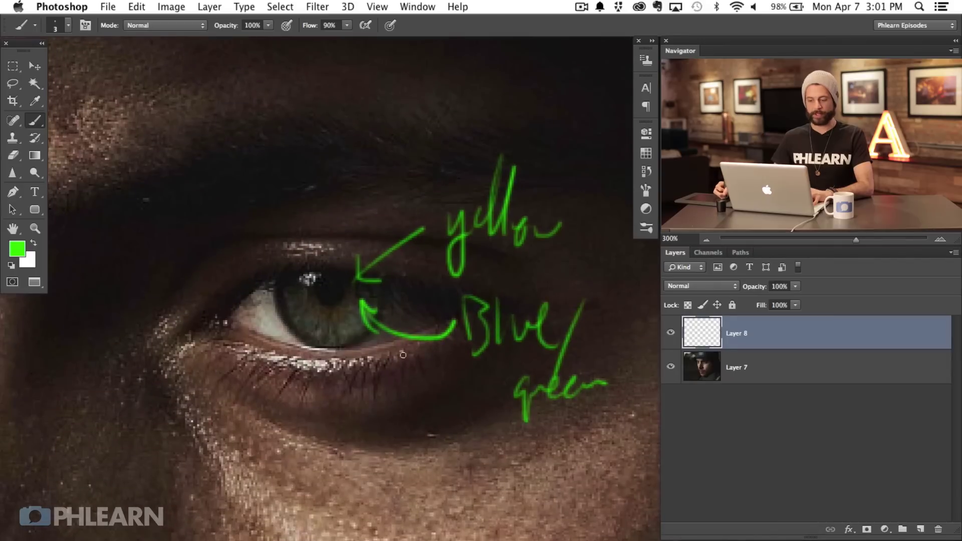
Set the foreground colour to magenta (H 304, S 100, B 100), circle the catchlight and mark the opposite lower part of the iris.
{"action": "left_click", "coordinate": [27, 249]}
{"action": "left_click", "coordinate": [467, 384]}
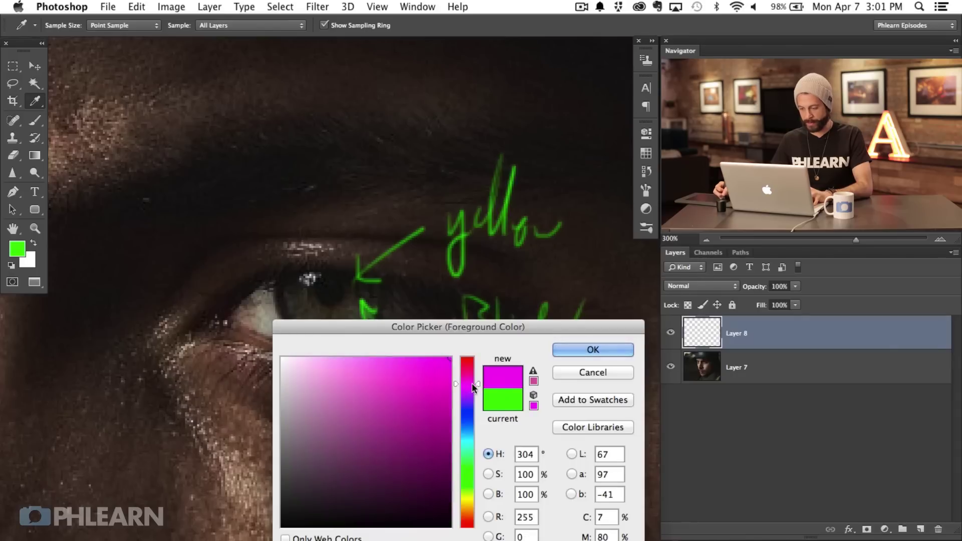
{"action": "left_click", "coordinate": [586, 349]}
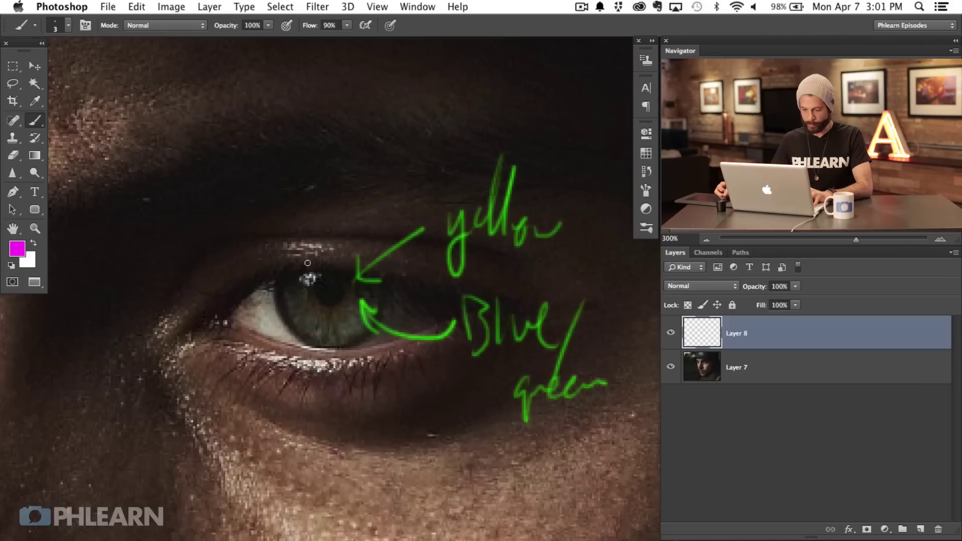
{"action": "mouse_move", "coordinate": [296, 260]}
{"action": "left_mouse_down"}
{"action": "mouse_move", "coordinate": [316, 292]}
{"action": "mouse_move", "coordinate": [328, 274]}
{"action": "mouse_move", "coordinate": [297, 258]}
{"action": "left_mouse_up"}
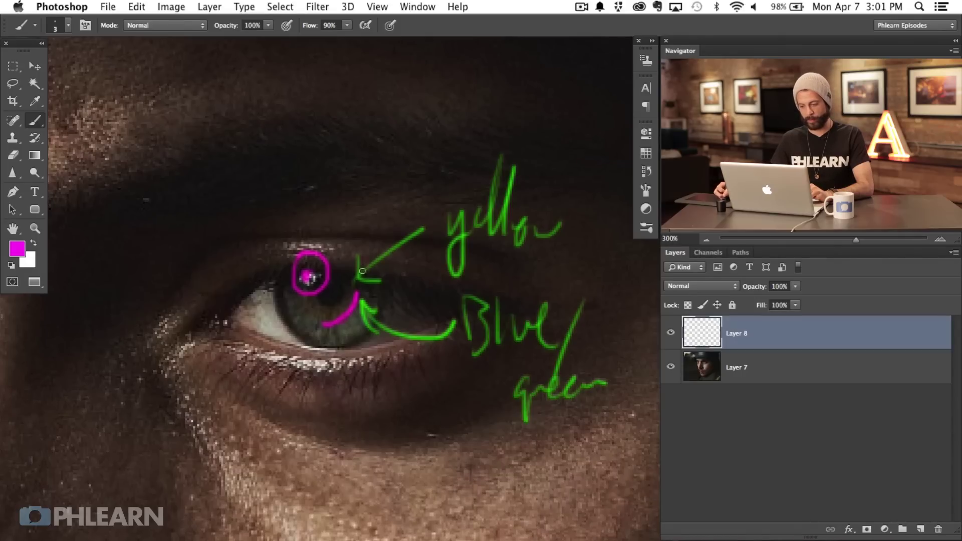
{"action": "left_click_drag", "start_coordinate": [324, 331], "coordinate": [299, 299]}
Undo the magenta marks on the eye.
{"action": "key", "text": "super+z"}
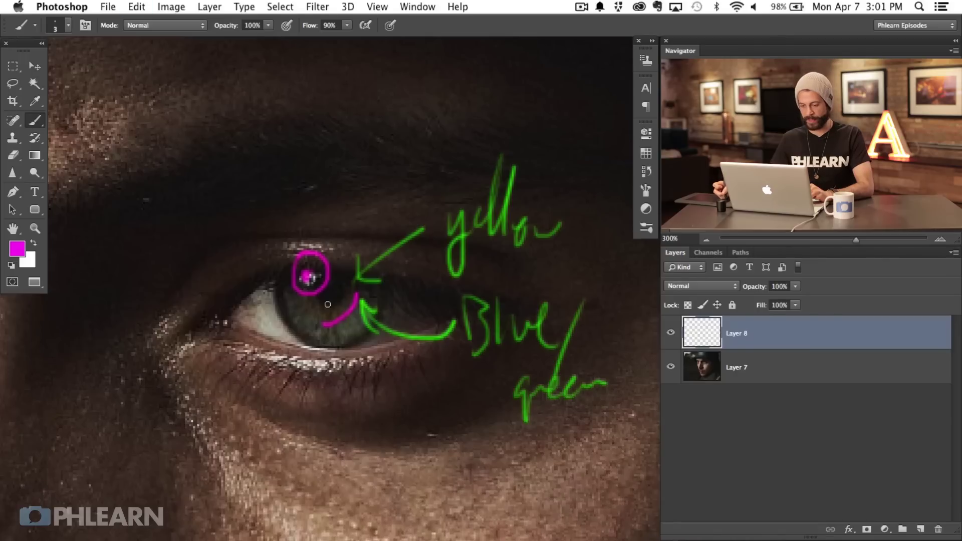
{"action": "key", "text": "ctrl+alt+z"}
{"action": "key", "text": "ctrl+alt+z"}
Hide the annotation layer and delete it.
{"action": "mouse_move", "coordinate": [373, 409]}
{"action": "left_mouse_down"}
{"action": "mouse_move", "coordinate": [541, 386]}
{"action": "mouse_move", "coordinate": [625, 426]}
{"action": "mouse_move", "coordinate": [376, 427]}
{"action": "left_mouse_up"}
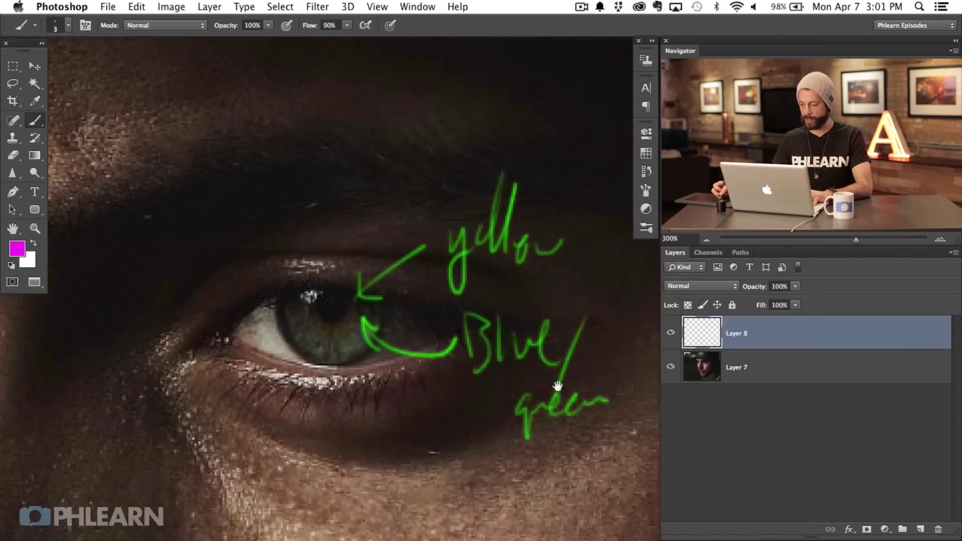
{"action": "left_click", "coordinate": [671, 333]}
{"action": "key", "text": "ctrl+minus"}
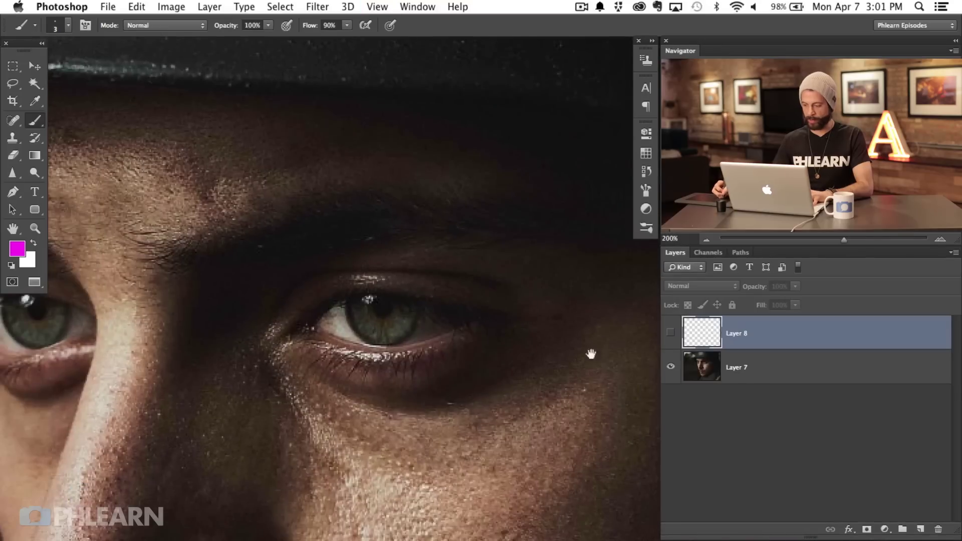
{"action": "scroll", "coordinate": [591, 344], "scroll_direction": "left", "scroll_amount": 3}
{"action": "key", "text": "Delete"}
Add a new layer, sample the iris colour near the pupil and change the foreground to orange (H 41, S 82, B 88).
{"action": "key", "text": "ctrl+alt+shift+n"}
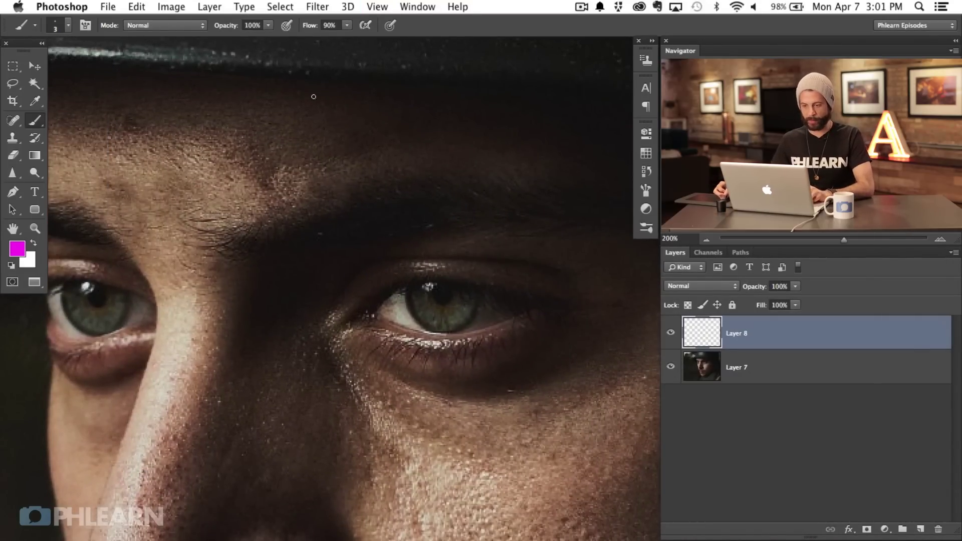
{"action": "left_click", "coordinate": [455, 305], "text": "alt"}
{"action": "left_click", "coordinate": [454, 305], "text": "alt"}
{"action": "left_click_drag", "start_coordinate": [449, 311], "coordinate": [454, 304]}
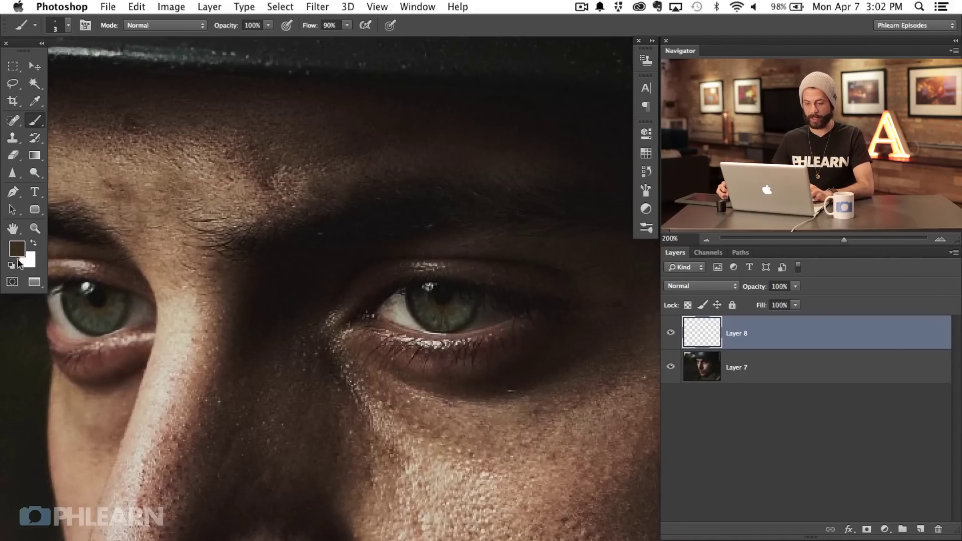
{"action": "left_click", "coordinate": [12, 249]}
{"action": "left_click_drag", "start_coordinate": [413, 429], "coordinate": [410, 383]}
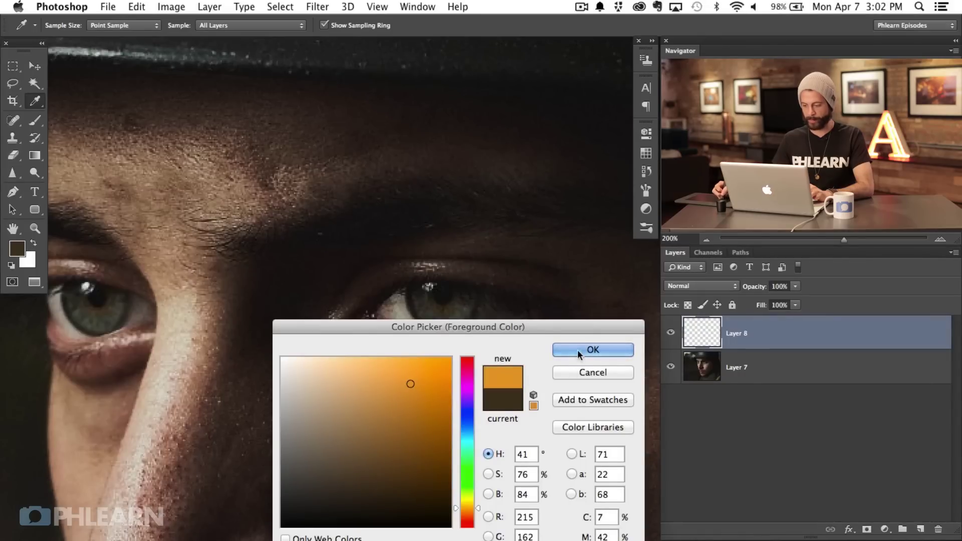
{"action": "mouse_move", "coordinate": [376, 436]}
{"action": "left_mouse_down"}
{"action": "mouse_move", "coordinate": [371, 457]}
{"action": "mouse_move", "coordinate": [420, 378]}
{"action": "left_mouse_up"}
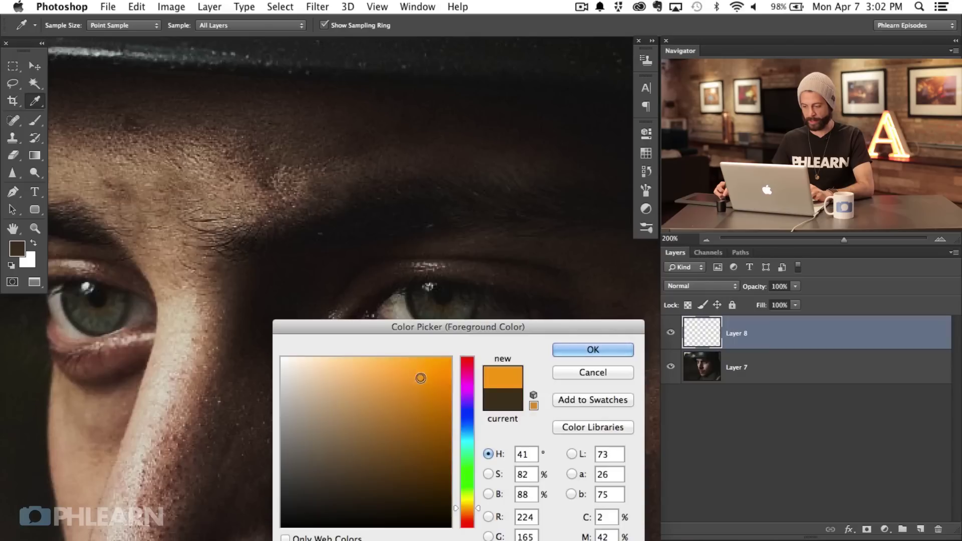
{"action": "left_click", "coordinate": [592, 351]}
{"action": "key", "text": "b"}
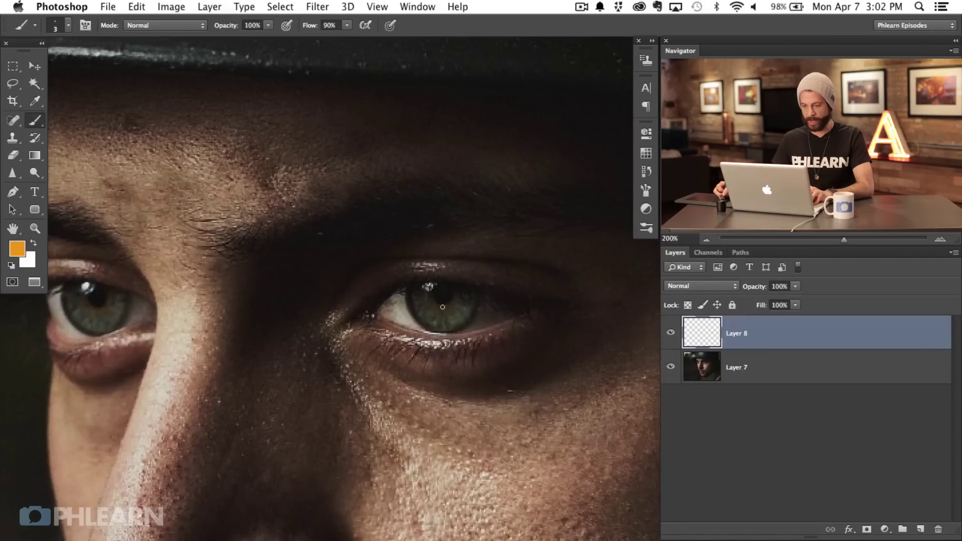
Choose the soft round 617 brush preset and reduce its size to 4 px.
{"action": "right_click", "coordinate": [424, 272]}
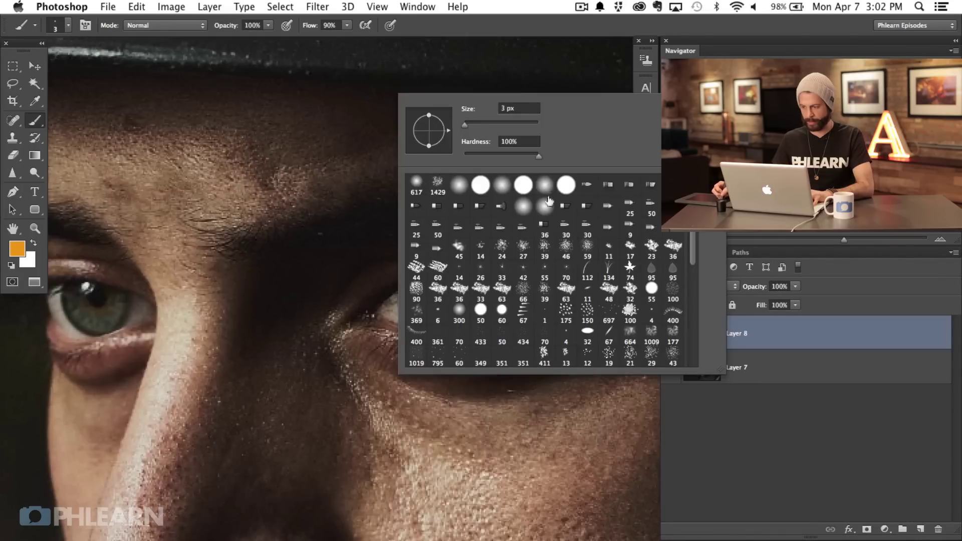
{"action": "left_click", "coordinate": [586, 186]}
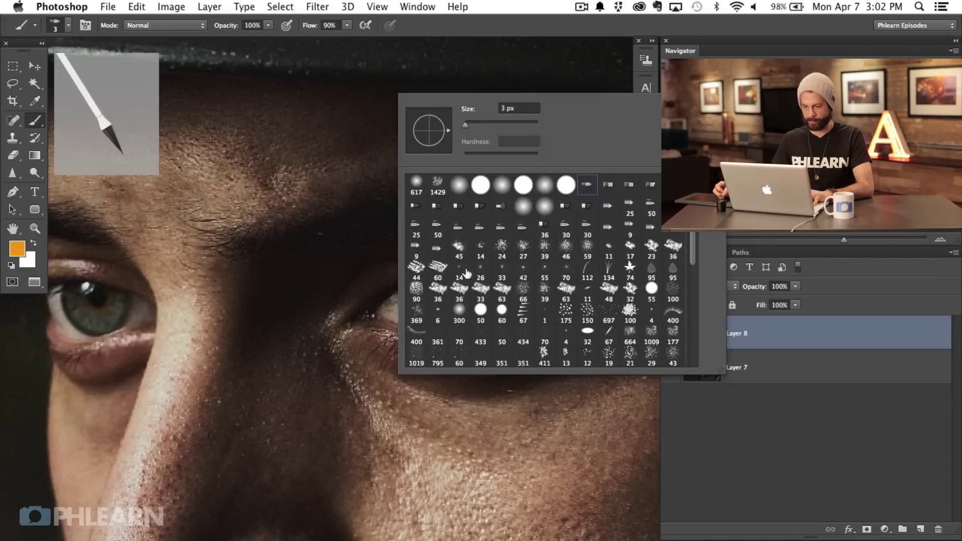
{"action": "double_click", "coordinate": [417, 186]}
{"action": "left_click_drag", "start_coordinate": [364, 346], "coordinate": [367, 346]}
{"action": "mouse_move", "coordinate": [457, 310]}
{"action": "left_mouse_down"}
{"action": "mouse_move", "coordinate": [288, 285]}
{"action": "mouse_move", "coordinate": [301, 401]}
{"action": "left_mouse_up"}
{"action": "mouse_move", "coordinate": [360, 368]}
{"action": "left_mouse_down"}
{"action": "mouse_move", "coordinate": [344, 491]}
{"action": "mouse_move", "coordinate": [318, 449]}
{"action": "mouse_move", "coordinate": [351, 371]}
{"action": "mouse_move", "coordinate": [296, 418]}
{"action": "mouse_move", "coordinate": [275, 416]}
{"action": "left_mouse_up"}
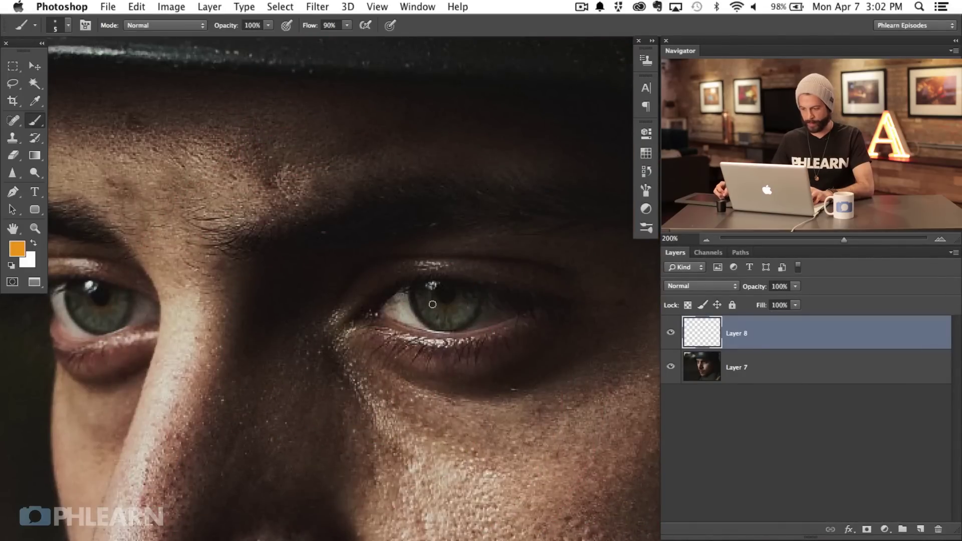
{"action": "key", "text": "bracketleft"}
{"action": "key", "text": "bracketleft"}
{"action": "key", "text": "bracketleft"}
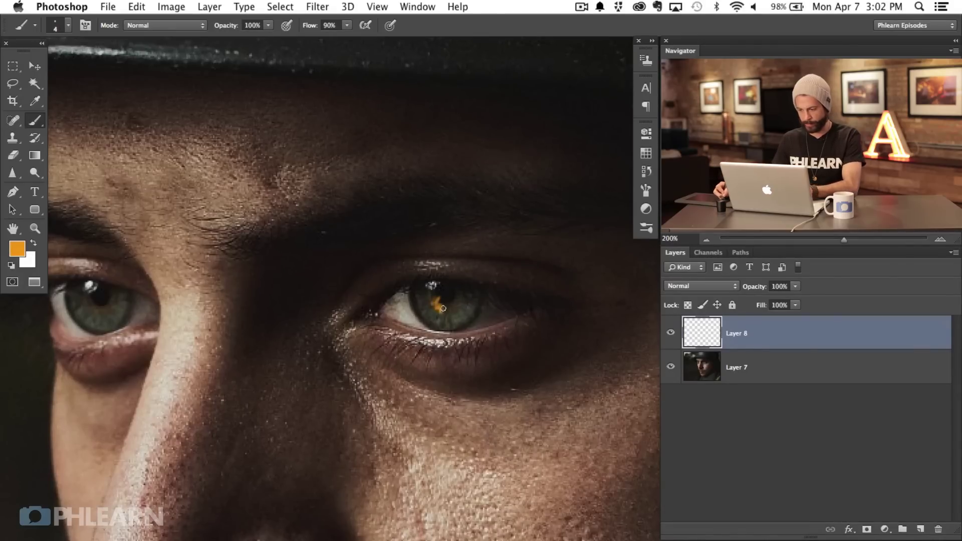
Paint small orange strokes radiating from below and beside the pupil in both irises.
{"action": "left_click_drag", "start_coordinate": [443, 308], "coordinate": [452, 307]}
{"action": "key", "text": "super+equal"}
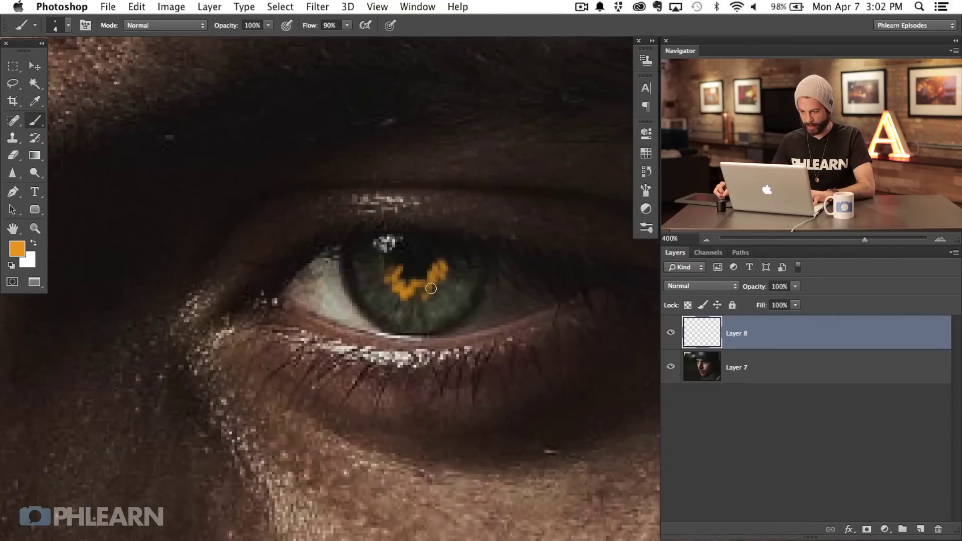
{"action": "left_click_drag", "start_coordinate": [273, 398], "coordinate": [605, 376]}
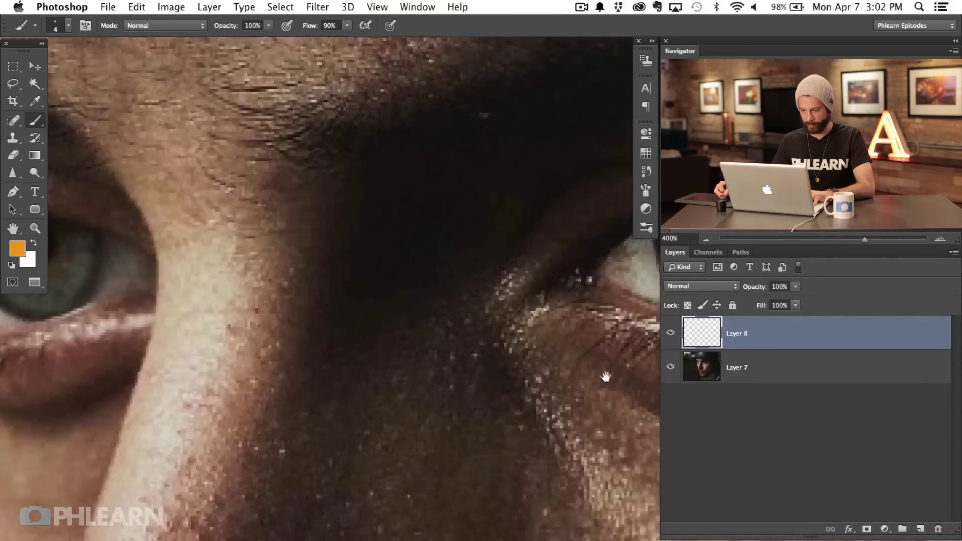
{"action": "left_click_drag", "start_coordinate": [186, 328], "coordinate": [400, 347]}
{"action": "mouse_move", "coordinate": [239, 300]}
{"action": "left_mouse_down"}
{"action": "mouse_move", "coordinate": [285, 313]}
{"action": "mouse_move", "coordinate": [278, 302]}
{"action": "mouse_move", "coordinate": [298, 275]}
{"action": "left_mouse_up"}
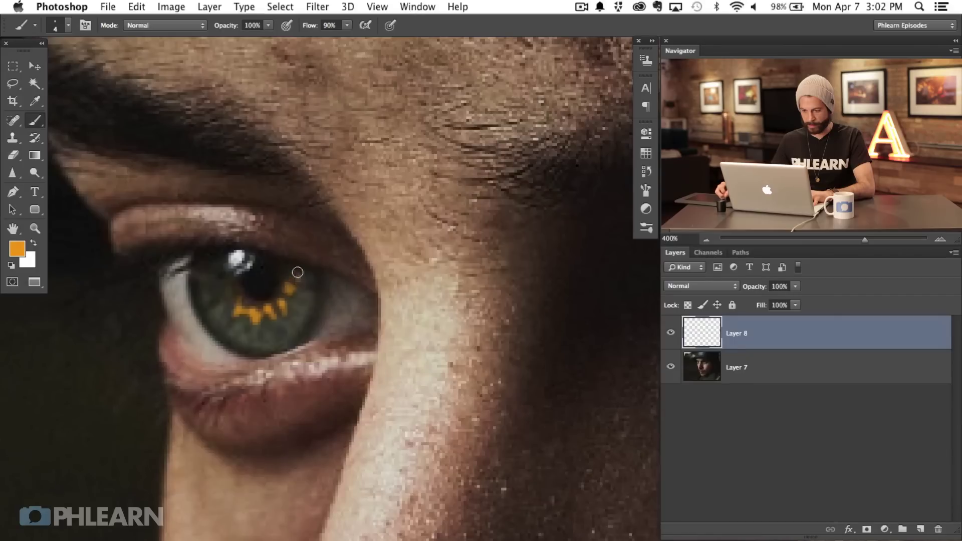
Compare the eye with and without the painted orange layer by toggling its visibility.
{"action": "scroll", "coordinate": [321, 240], "scroll_direction": "right", "scroll_amount": 15}
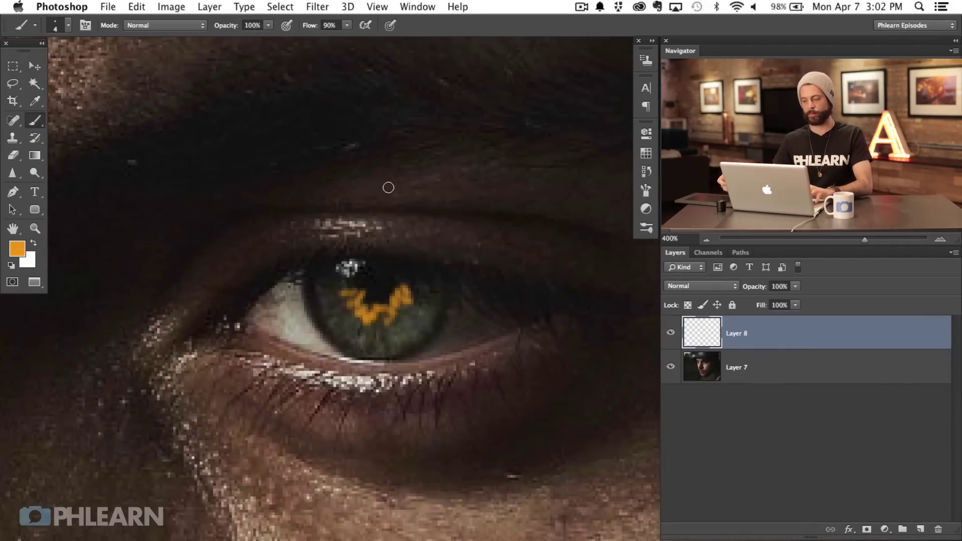
{"action": "left_click", "coordinate": [671, 333]}
{"action": "left_click", "coordinate": [671, 337]}
{"action": "left_click", "coordinate": [672, 336]}
{"action": "left_click", "coordinate": [672, 337]}
{"action": "left_click", "coordinate": [673, 337]}
{"action": "left_click", "coordinate": [673, 338]}
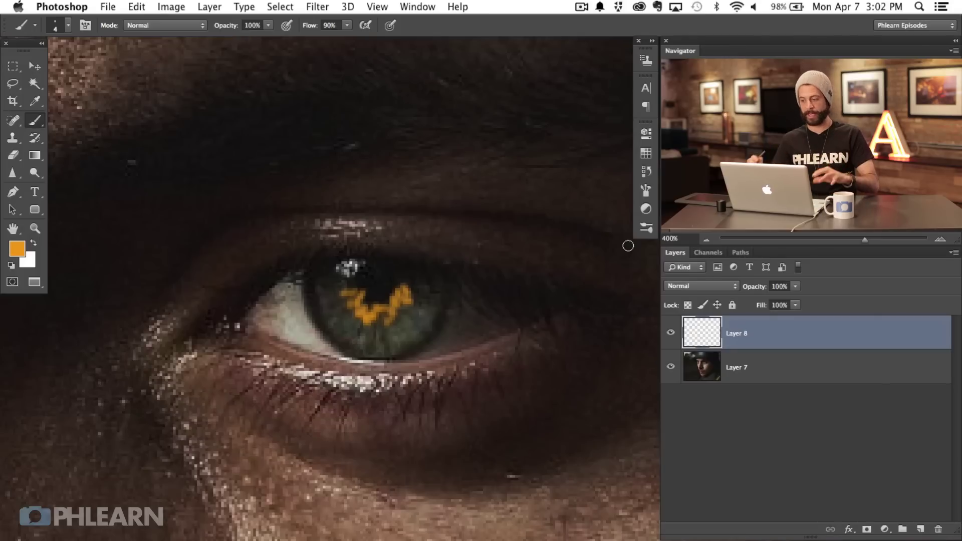
{"action": "left_click_drag", "start_coordinate": [387, 393], "coordinate": [436, 414]}
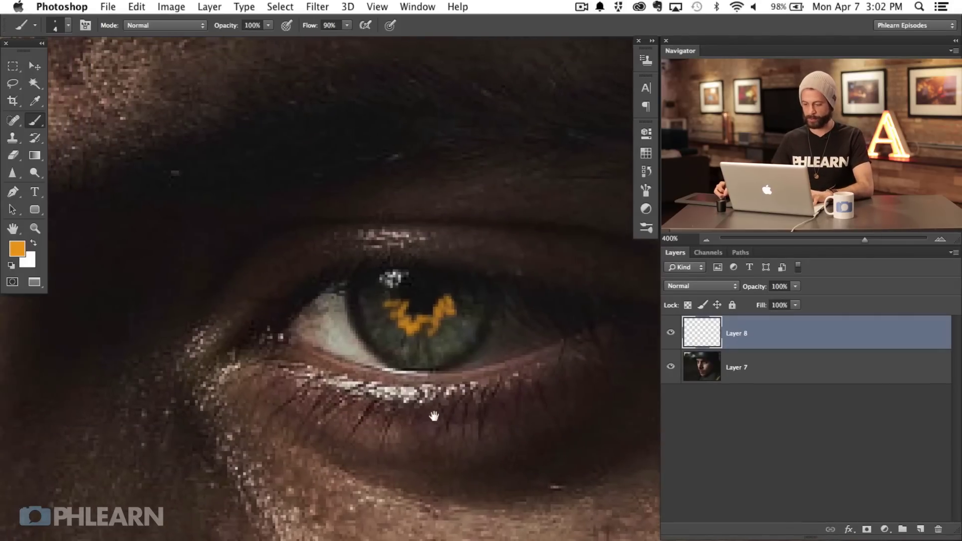
{"action": "left_click", "coordinate": [671, 337]}
{"action": "left_click", "coordinate": [672, 337]}
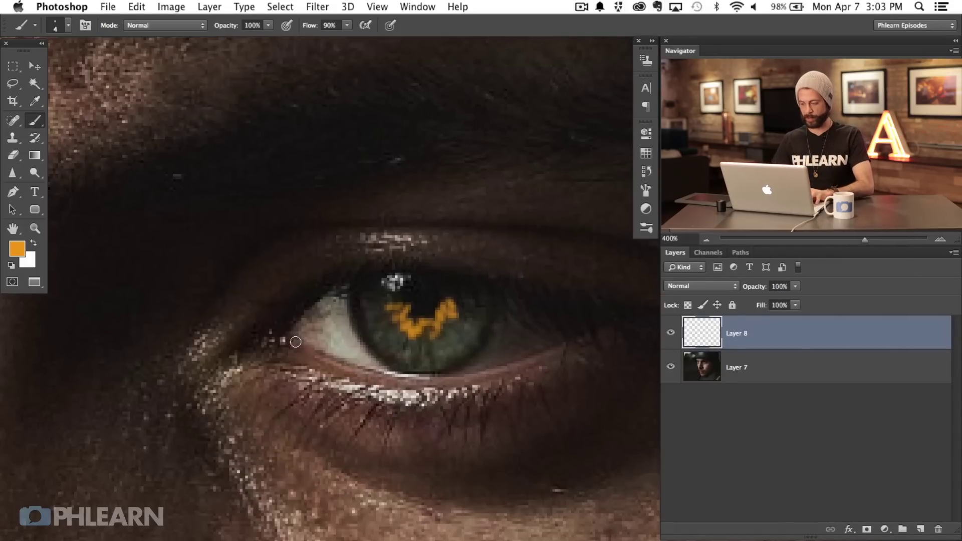
Add another new layer, sample the green of the outer iris and change the foreground to a bright yellow-green.
{"action": "key", "text": "super+alt+shift+n"}
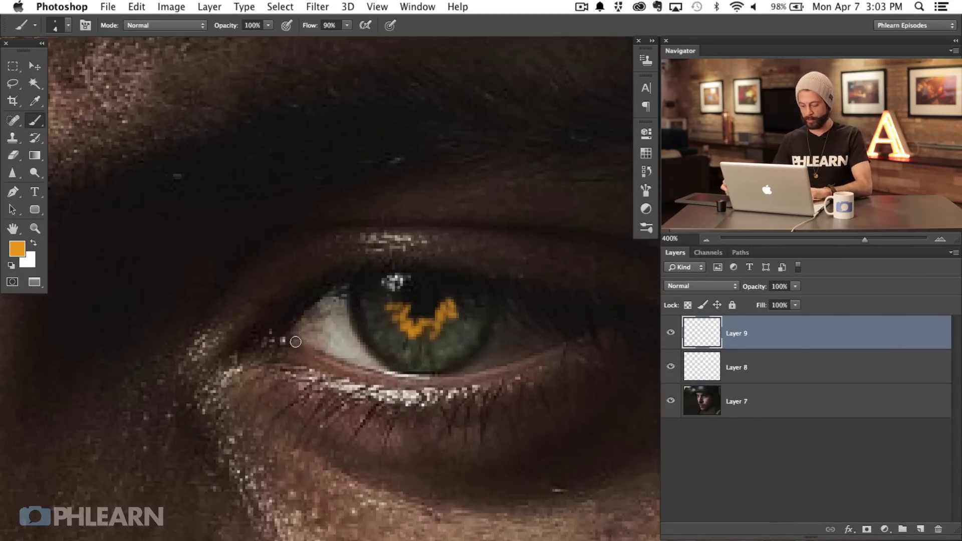
{"action": "left_click", "coordinate": [456, 338], "text": "alt"}
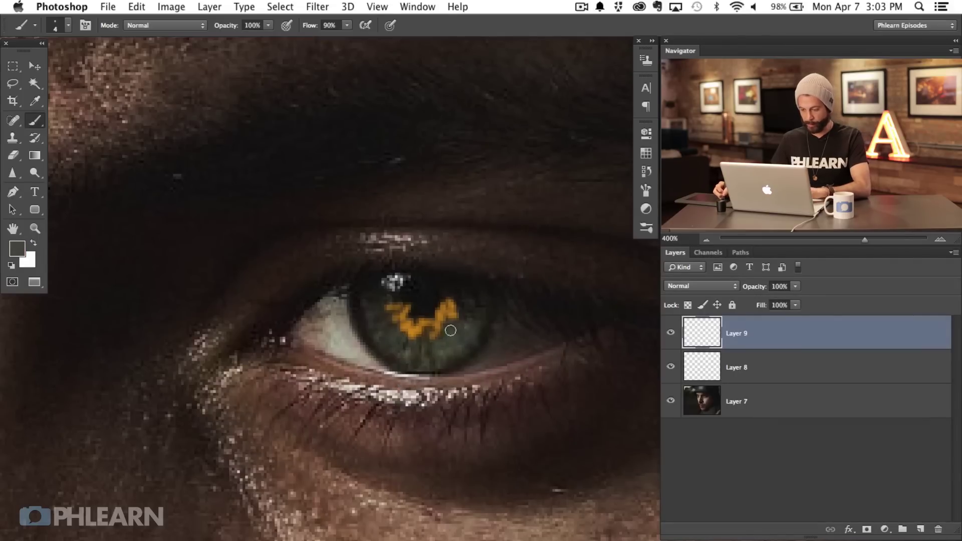
{"action": "left_click", "coordinate": [455, 334], "text": "alt"}
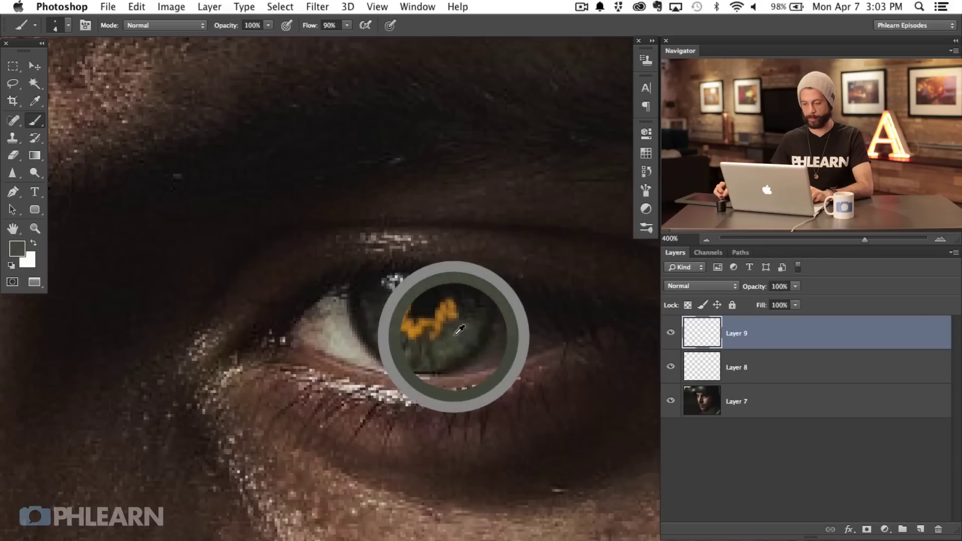
{"action": "key", "text": "d"}
{"action": "left_click", "coordinate": [465, 328], "text": "alt"}
{"action": "left_click", "coordinate": [20, 253]}
{"action": "left_click_drag", "start_coordinate": [390, 413], "coordinate": [415, 400]}
{"action": "left_click", "coordinate": [591, 350]}
Paint short radial green strokes around the orange ones in the lower part of both irises.
{"action": "mouse_move", "coordinate": [381, 314]}
{"action": "left_mouse_down"}
{"action": "mouse_move", "coordinate": [433, 353]}
{"action": "mouse_move", "coordinate": [437, 341]}
{"action": "mouse_move", "coordinate": [456, 337]}
{"action": "mouse_move", "coordinate": [477, 301]}
{"action": "left_mouse_up"}
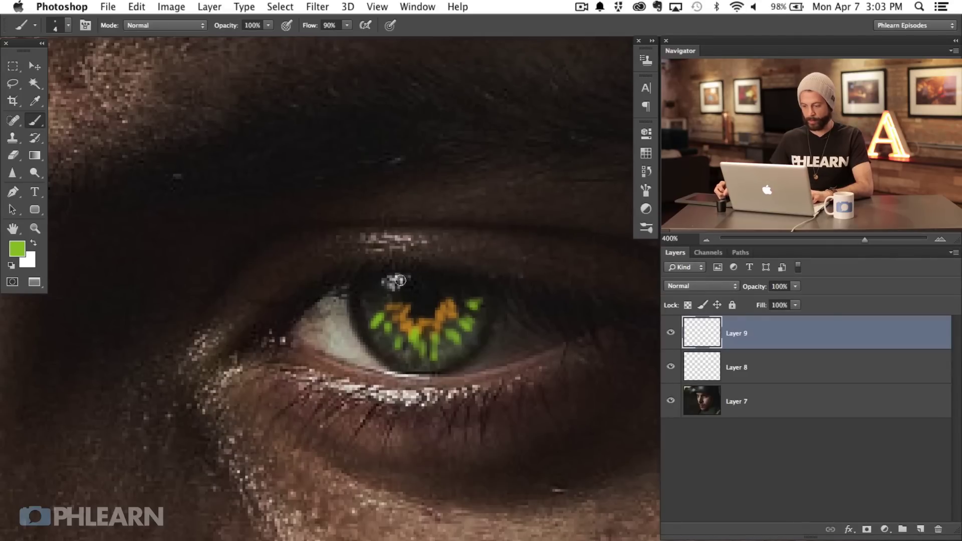
{"action": "left_click_drag", "start_coordinate": [214, 381], "coordinate": [576, 376]}
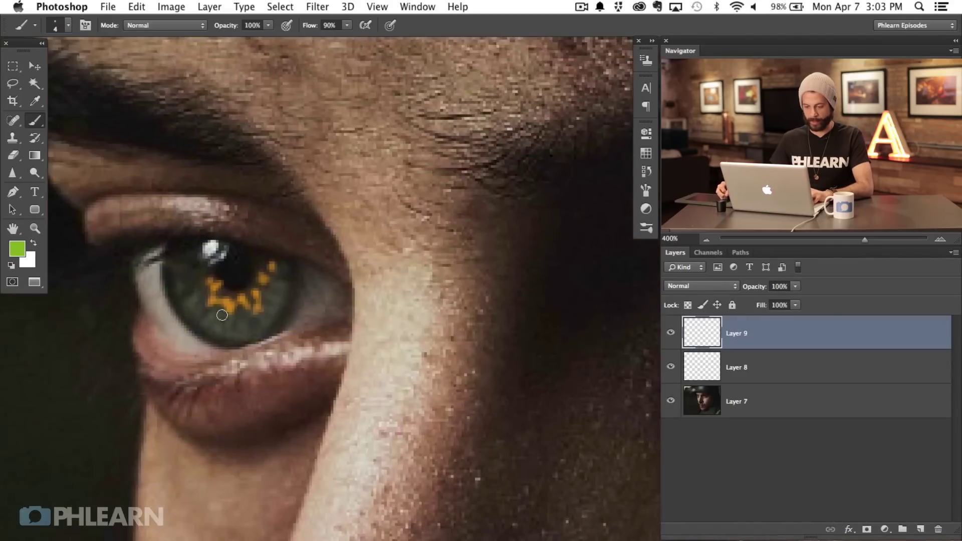
{"action": "mouse_move", "coordinate": [199, 299]}
{"action": "left_mouse_down"}
{"action": "mouse_move", "coordinate": [188, 314]}
{"action": "mouse_move", "coordinate": [224, 303]}
{"action": "mouse_move", "coordinate": [188, 296]}
{"action": "left_mouse_up"}
{"action": "mouse_move", "coordinate": [237, 329]}
{"action": "left_mouse_down"}
{"action": "mouse_move", "coordinate": [275, 286]}
{"action": "mouse_move", "coordinate": [264, 309]}
{"action": "left_mouse_up"}
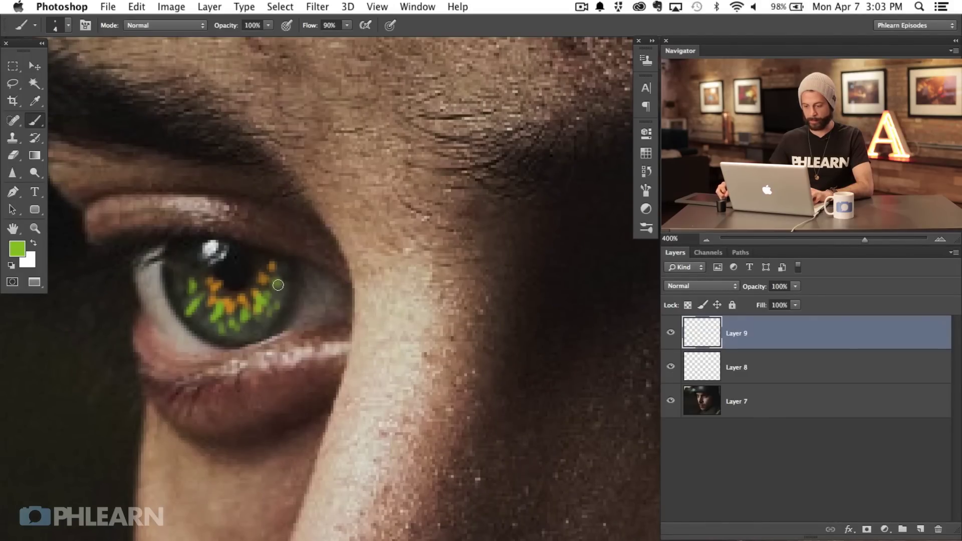
Add another new layer and change the foreground colour to a bright turquoise with a hue of 178°.
{"action": "left_click_drag", "start_coordinate": [576, 426], "coordinate": [236, 425]}
{"action": "left_click_drag", "start_coordinate": [608, 383], "coordinate": [401, 404]}
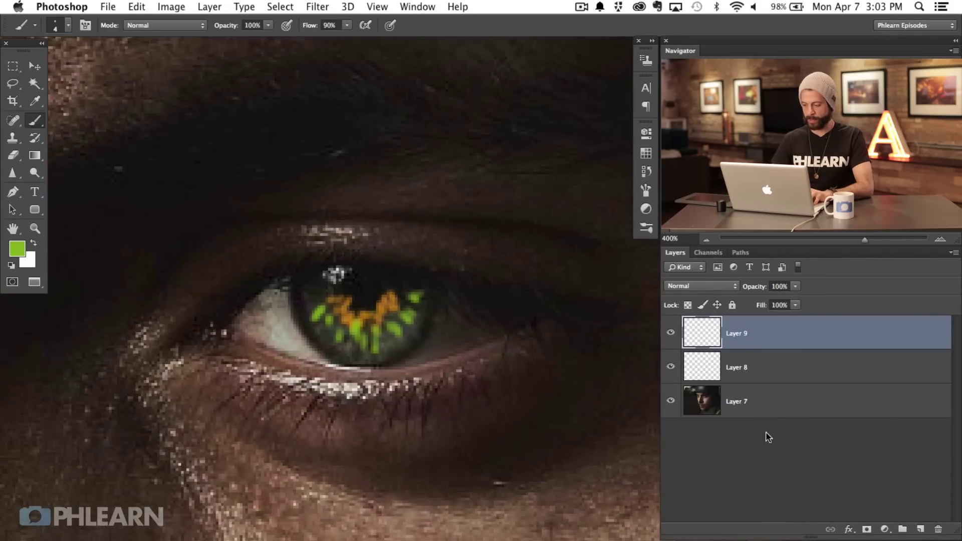
{"action": "key", "text": "super+alt+shift+n"}
{"action": "left_click", "coordinate": [17, 248]}
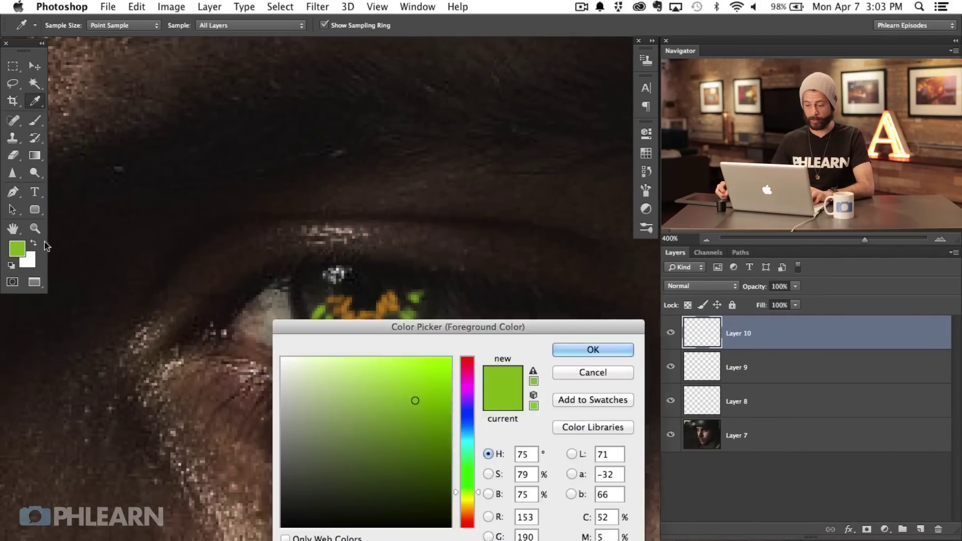
{"action": "left_click_drag", "start_coordinate": [471, 456], "coordinate": [474, 446]}
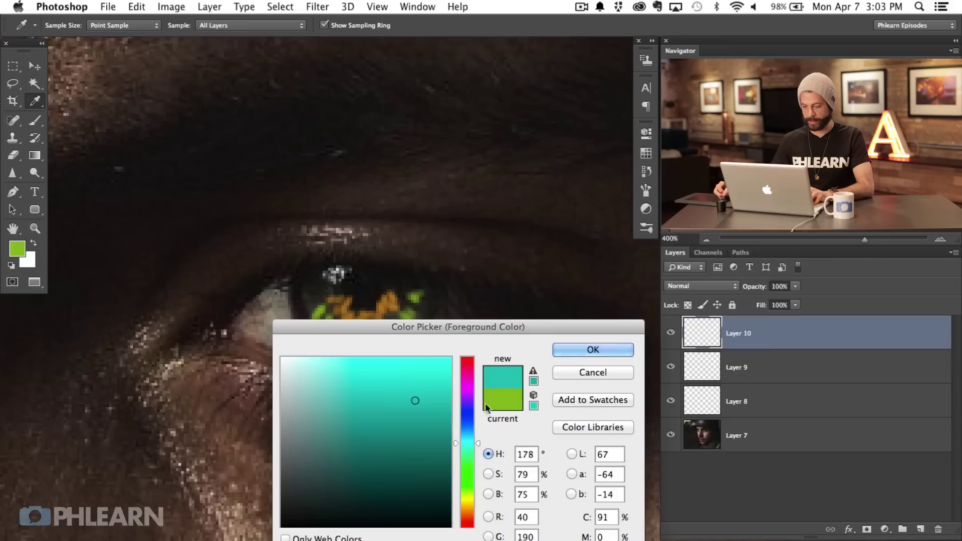
{"action": "left_click", "coordinate": [423, 378]}
{"action": "left_click", "coordinate": [616, 350]}
Paint short turquoise strokes among the green and orange ones in the lower part of both irises.
{"action": "mouse_move", "coordinate": [406, 321]}
{"action": "left_mouse_down"}
{"action": "mouse_move", "coordinate": [383, 315]}
{"action": "mouse_move", "coordinate": [379, 351]}
{"action": "mouse_move", "coordinate": [382, 335]}
{"action": "mouse_move", "coordinate": [355, 342]}
{"action": "mouse_move", "coordinate": [326, 324]}
{"action": "left_mouse_up"}
{"action": "left_click_drag", "start_coordinate": [146, 414], "coordinate": [527, 401]}
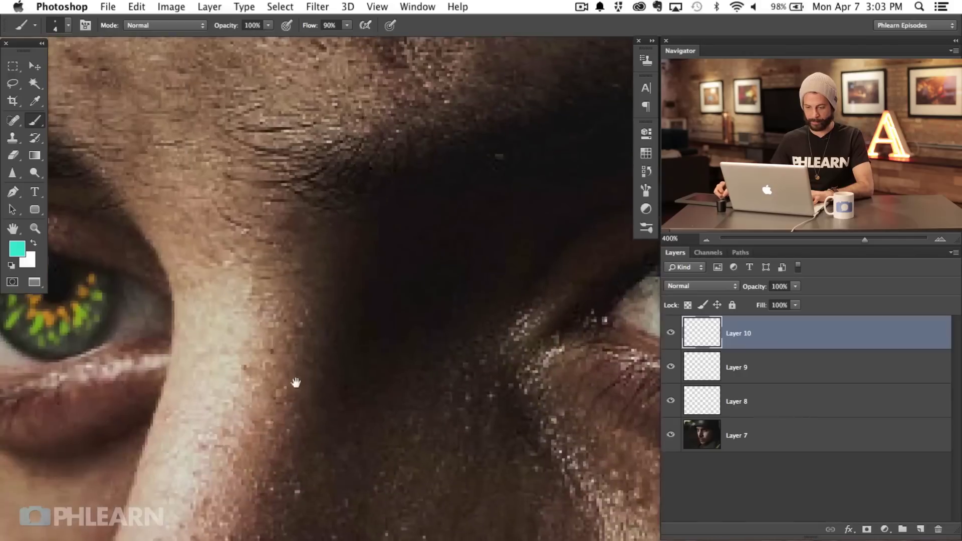
{"action": "scroll", "coordinate": [295, 382], "scroll_direction": "left", "scroll_amount": 8}
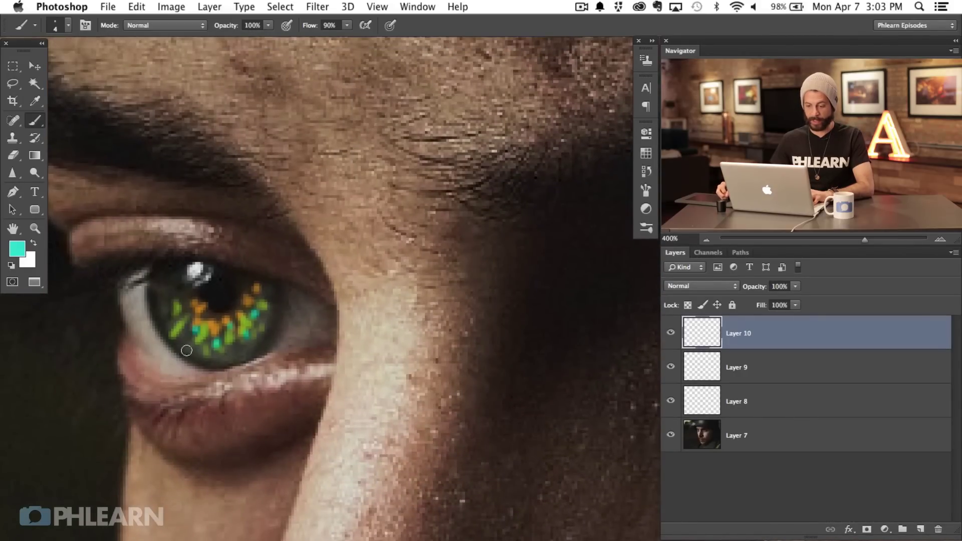
{"action": "key", "text": "super+minus"}
{"action": "key", "text": "super+minus"}
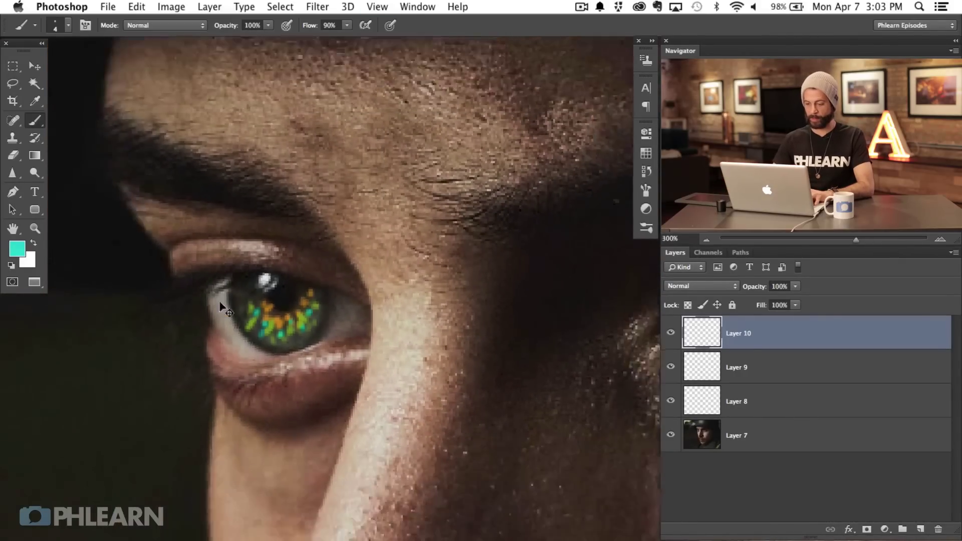
{"action": "mouse_move", "coordinate": [467, 400]}
{"action": "left_mouse_down"}
{"action": "mouse_move", "coordinate": [286, 408]}
{"action": "mouse_move", "coordinate": [315, 383]}
{"action": "mouse_move", "coordinate": [336, 381]}
{"action": "left_mouse_up"}
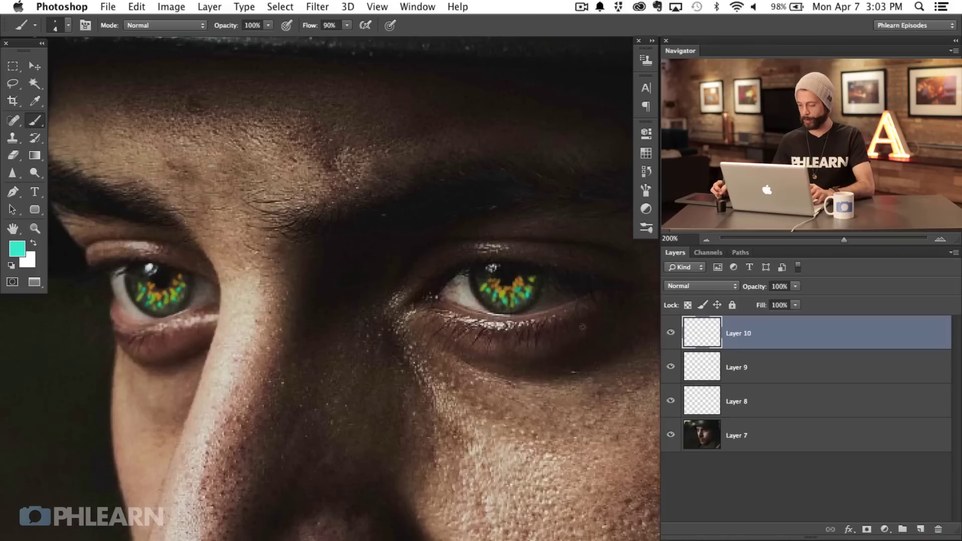
Select Layers 8, 9 and 10 together, try the Soft Light blend mode on them and settle on Overlay.
{"action": "left_click", "coordinate": [780, 399], "text": "shift"}
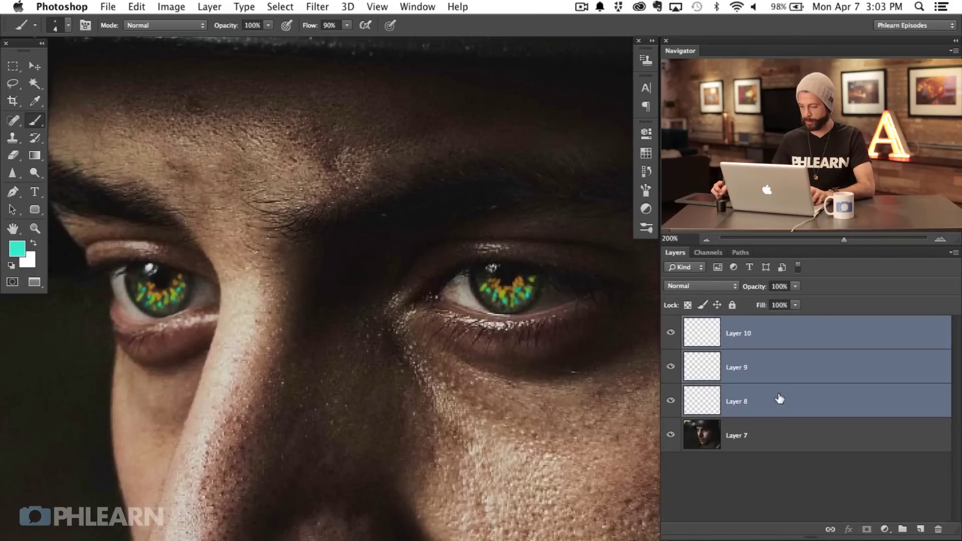
{"action": "left_click", "coordinate": [705, 290]}
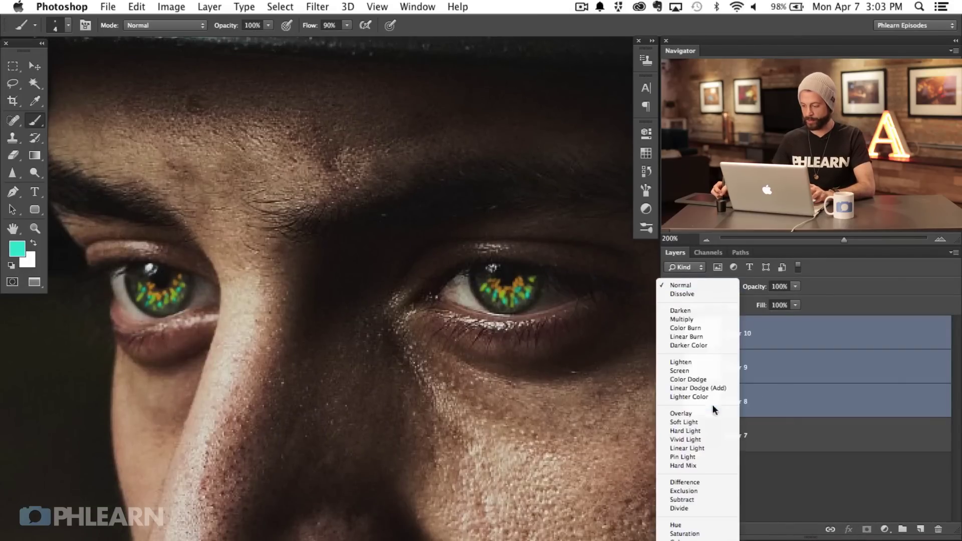
{"action": "left_click", "coordinate": [711, 421]}
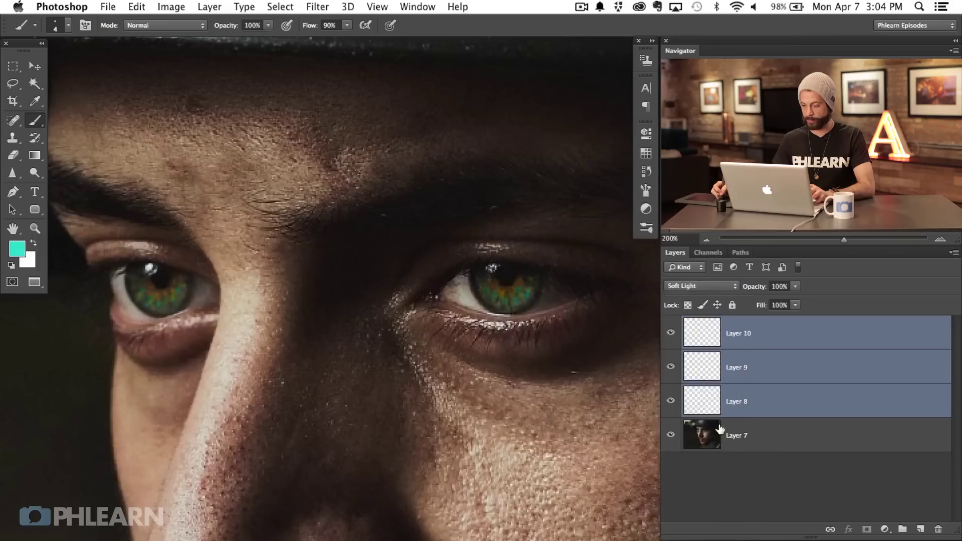
{"action": "left_click", "coordinate": [694, 289]}
{"action": "left_click", "coordinate": [697, 276]}
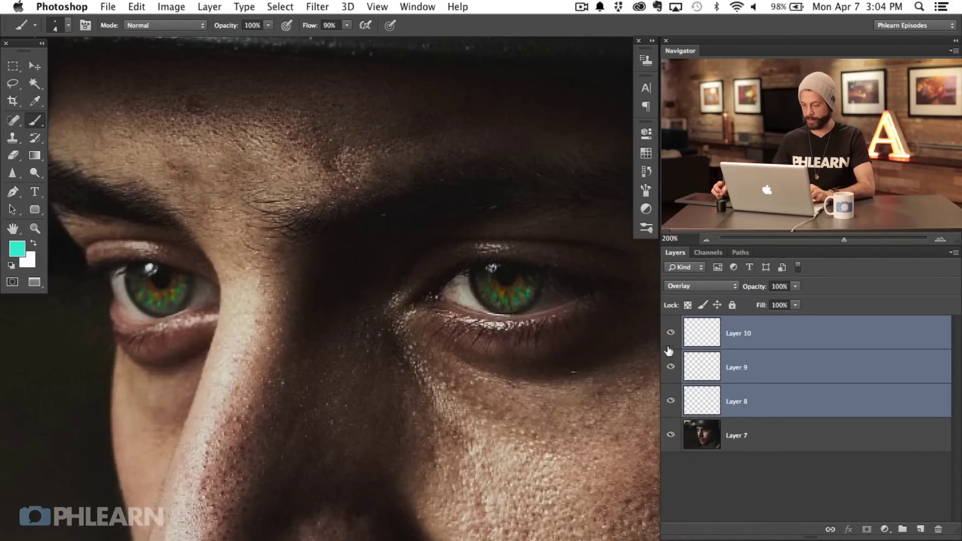
Hide the turquoise and green layers and make the orange Layer 8 the only selected layer.
{"action": "left_click_drag", "start_coordinate": [670, 334], "coordinate": [672, 377]}
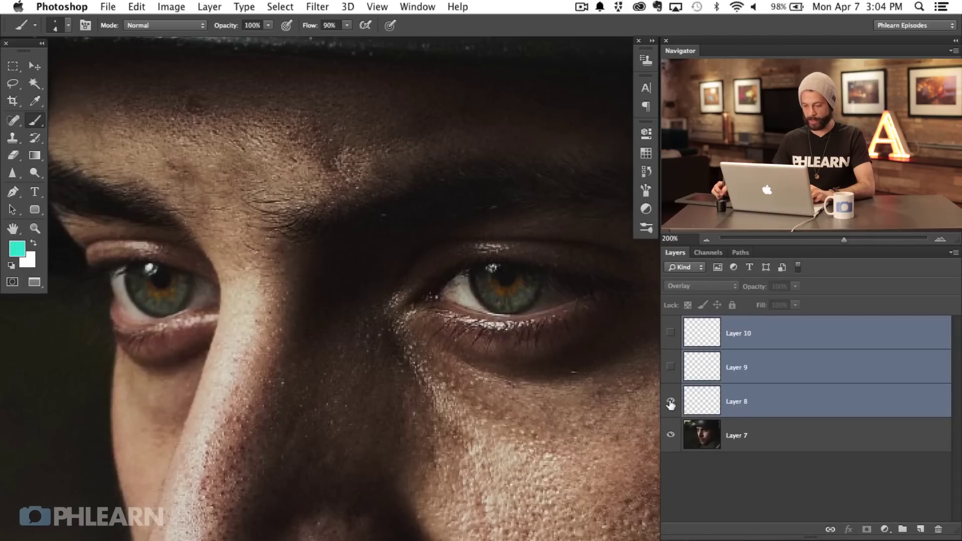
{"action": "left_click", "coordinate": [671, 401]}
{"action": "left_click", "coordinate": [762, 411]}
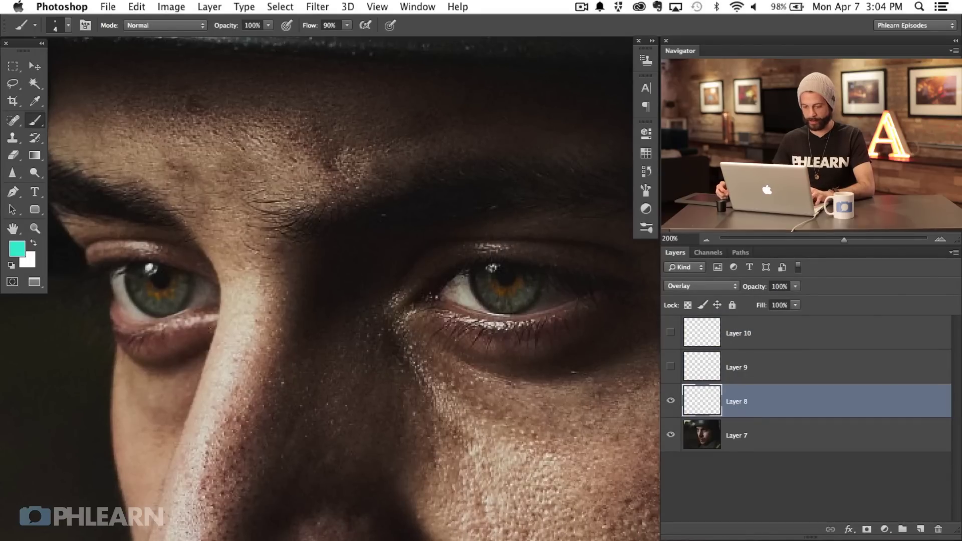
Soften the orange strokes on Layer 8 with a 0.9-pixel Gaussian Blur and compare the eyes with and without that layer.
{"action": "left_click", "coordinate": [317, 7]}
{"action": "mouse_move", "coordinate": [336, 178]}
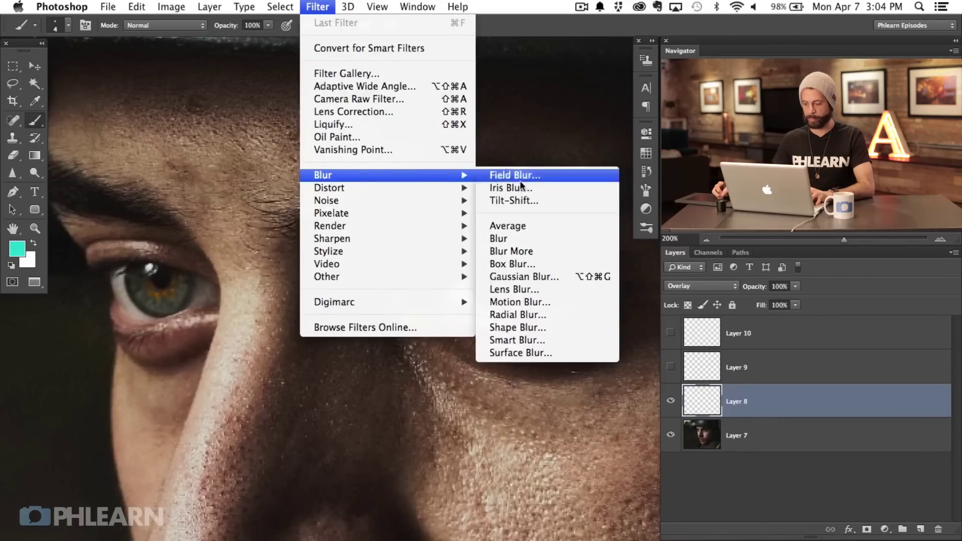
{"action": "left_click", "coordinate": [538, 282]}
{"action": "left_click_drag", "start_coordinate": [566, 124], "coordinate": [348, 256]}
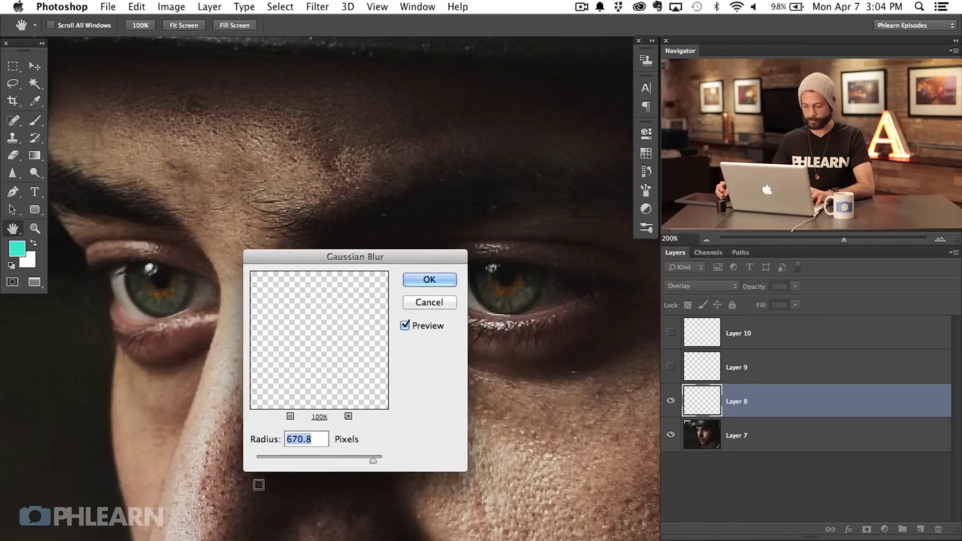
{"action": "left_click_drag", "start_coordinate": [263, 458], "coordinate": [266, 458]}
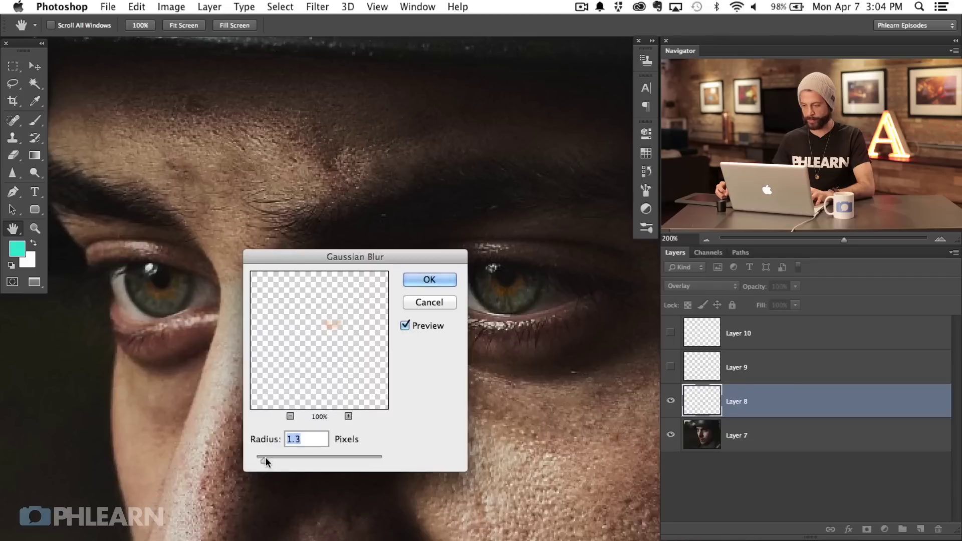
{"action": "key", "text": "Down"}
{"action": "key", "text": "Down"}
{"action": "key", "text": "Down"}
{"action": "key", "text": "Down"}
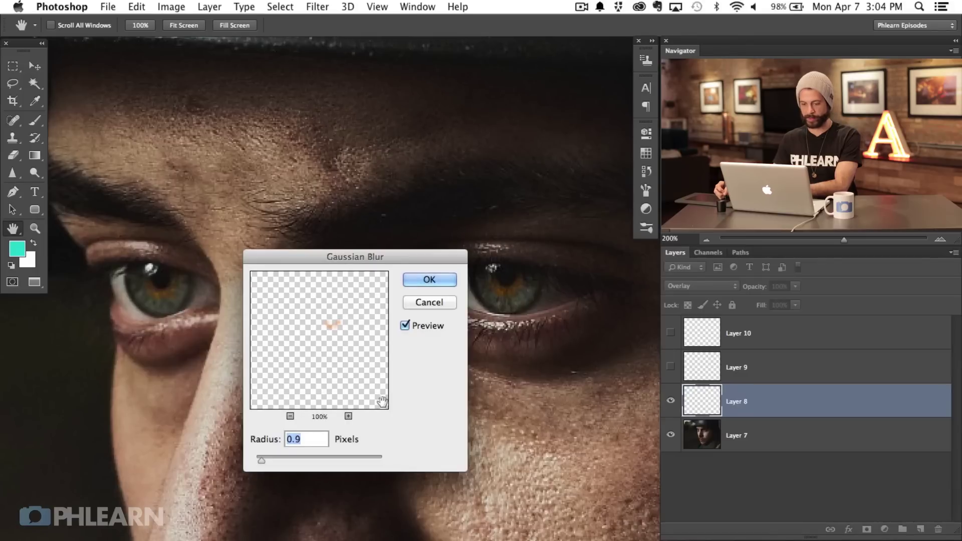
{"action": "left_click", "coordinate": [429, 278]}
{"action": "key", "text": "b"}
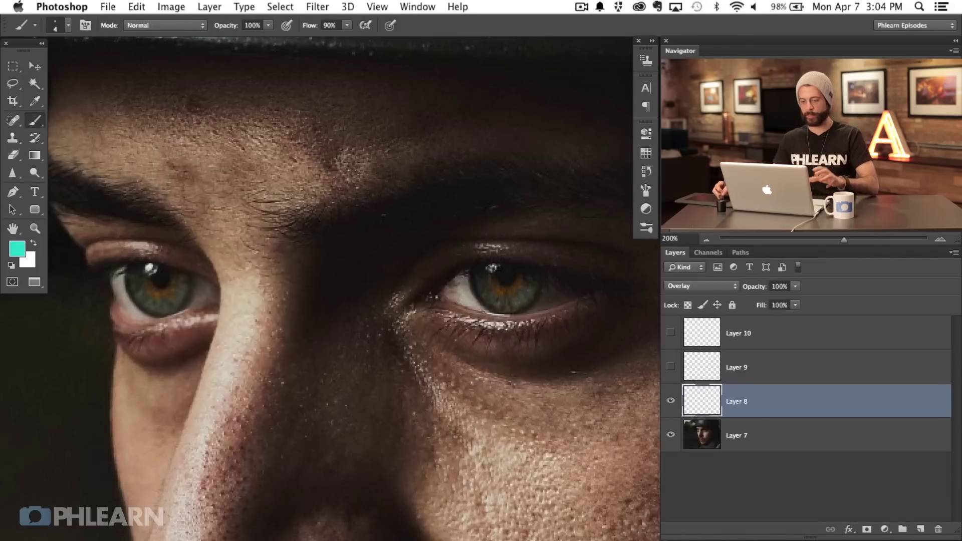
{"action": "left_click", "coordinate": [670, 401]}
{"action": "left_click", "coordinate": [670, 403]}
Show the green Layer 9 again and apply a 0.9-pixel Gaussian Blur to it.
{"action": "left_click", "coordinate": [671, 366]}
{"action": "left_click", "coordinate": [734, 369]}
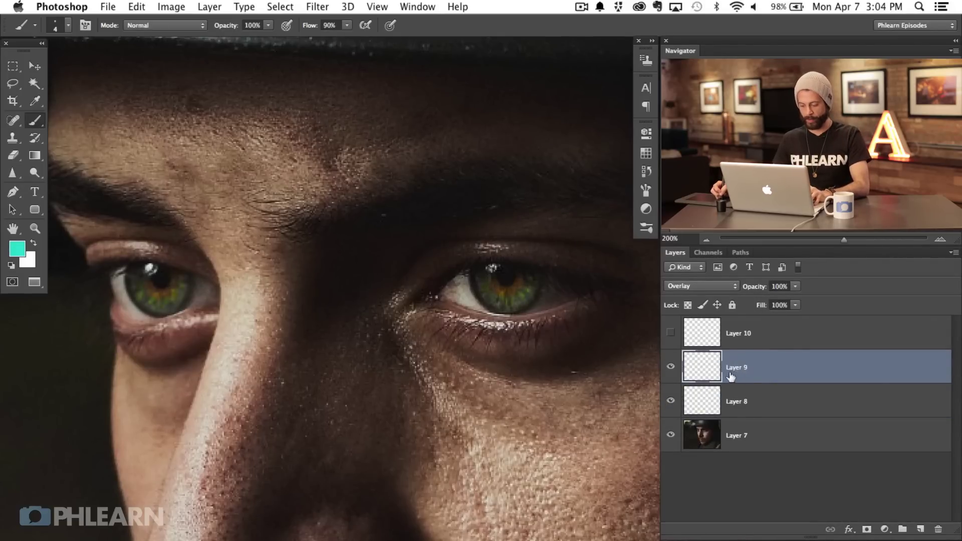
{"action": "key", "text": "super+alt+f"}
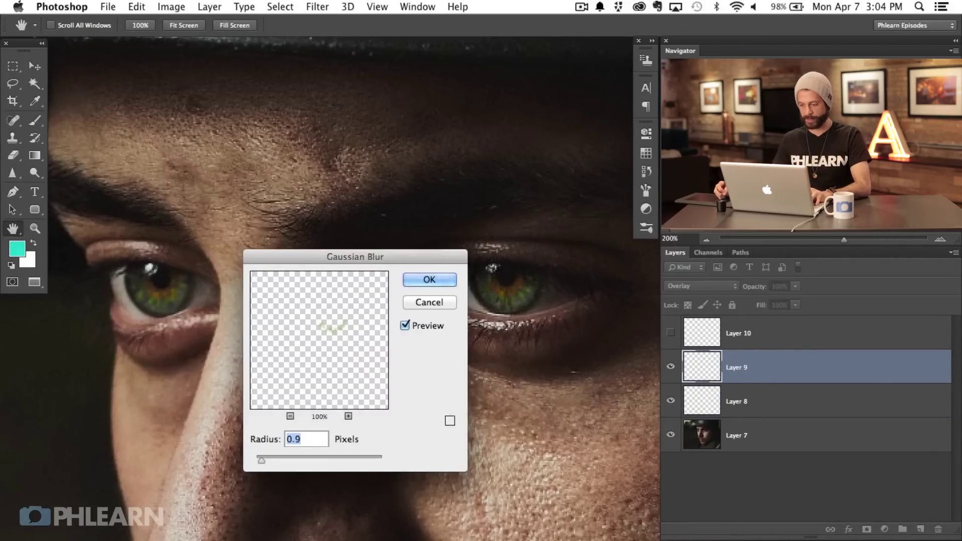
{"action": "left_click", "coordinate": [414, 279]}
{"action": "key", "text": "b"}
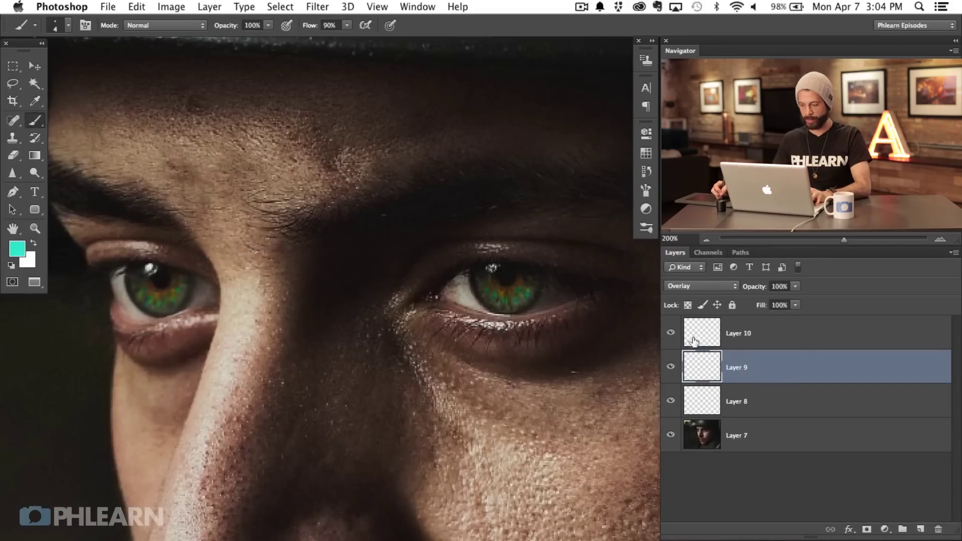
Soften the turquoise strokes on Layer 10 with a 2.2-pixel Gaussian Blur.
{"action": "left_click", "coordinate": [736, 340]}
{"action": "key", "text": "super+alt+f"}
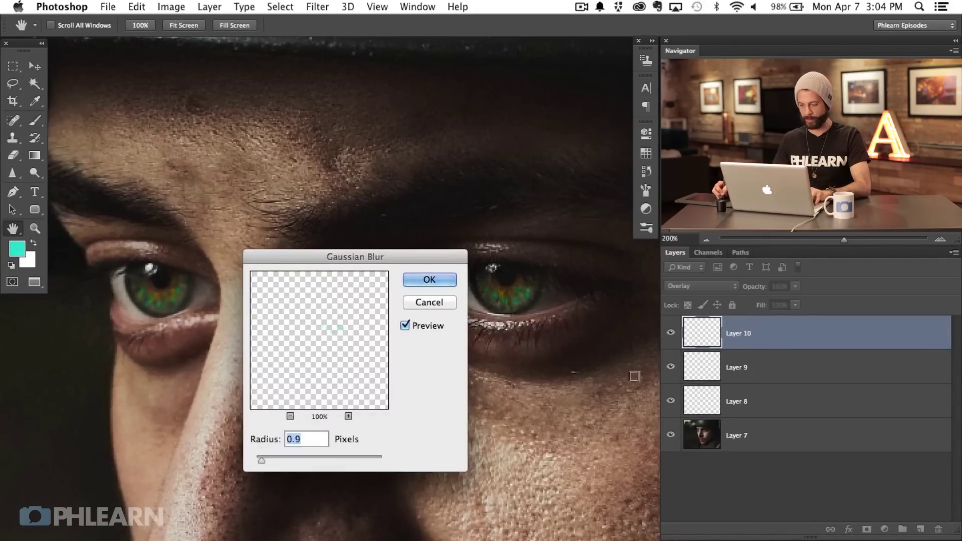
{"action": "key", "text": "Up"}
{"action": "key", "text": "Up"}
{"action": "key", "text": "Up"}
{"action": "key", "text": "Up"}
{"action": "key", "text": "Up"}
{"action": "key", "text": "Up"}
{"action": "key", "text": "Up"}
{"action": "key", "text": "Up"}
{"action": "key", "text": "Up"}
{"action": "key", "text": "Up"}
{"action": "key", "text": "Up"}
{"action": "key", "text": "Up"}
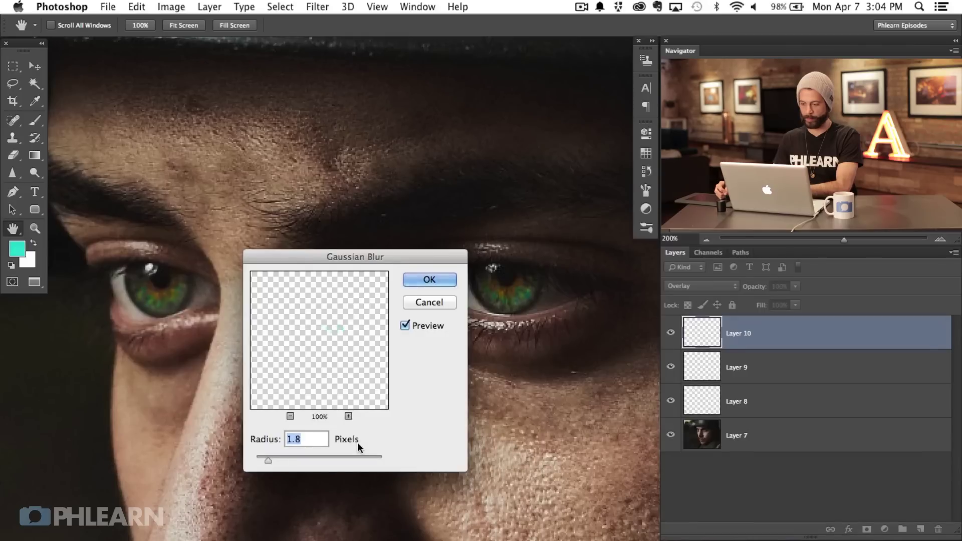
{"action": "left_click", "coordinate": [430, 280]}
Compare the whole portrait with and without the three painted eye layers by toggling their visibility.
{"action": "key", "text": "super+minus"}
{"action": "key", "text": "super+minus"}
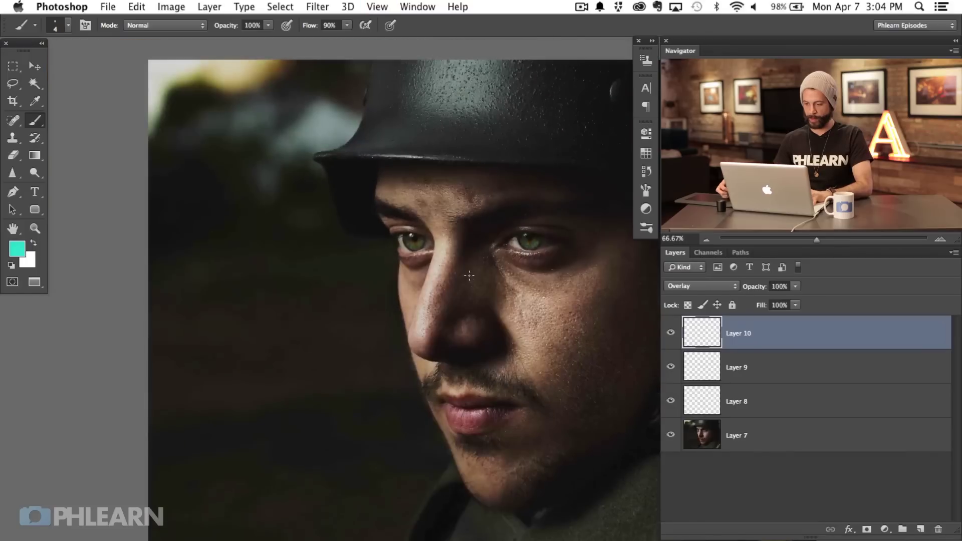
{"action": "left_click_drag", "start_coordinate": [483, 360], "coordinate": [436, 366]}
{"action": "left_click_drag", "start_coordinate": [670, 332], "coordinate": [677, 405]}
{"action": "left_click_drag", "start_coordinate": [675, 369], "coordinate": [673, 324]}
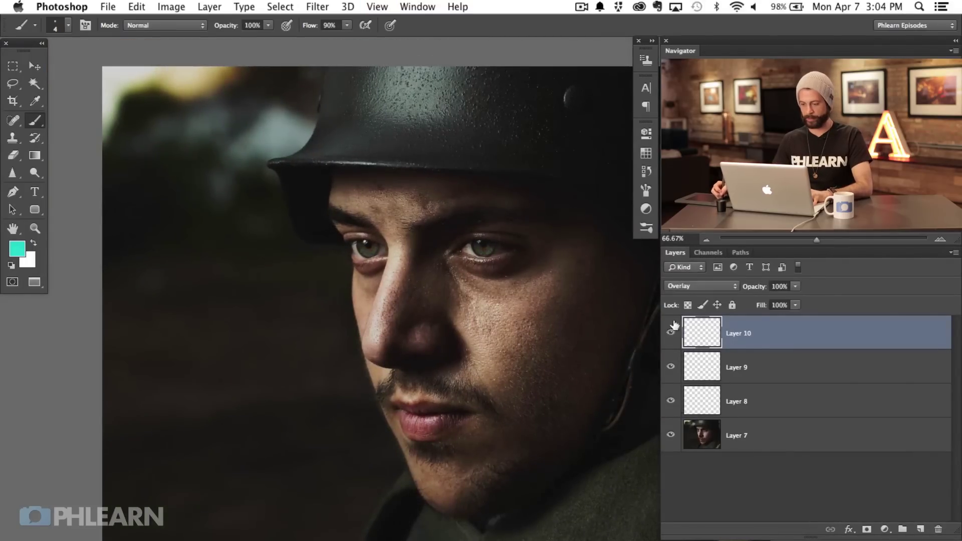
{"action": "left_click_drag", "start_coordinate": [561, 377], "coordinate": [538, 380]}
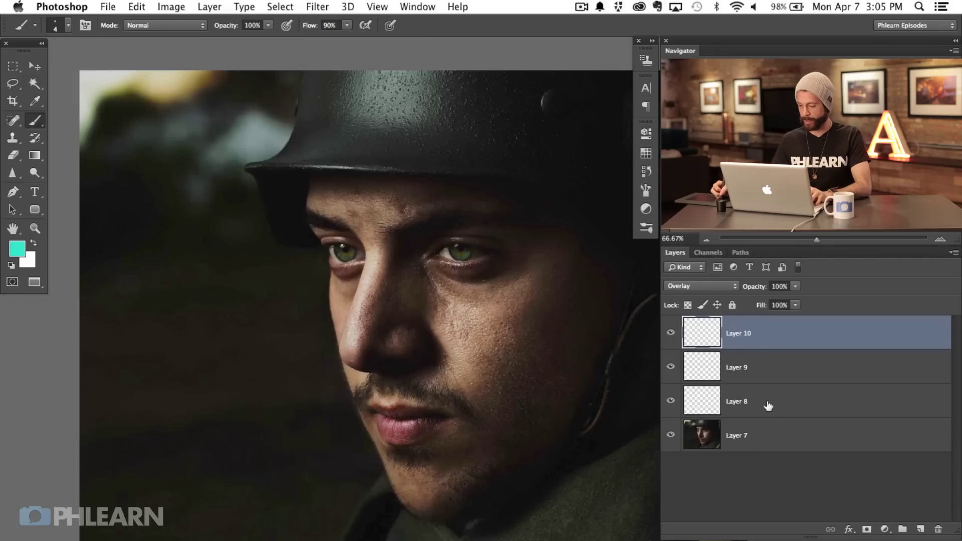
Put the three painted eye layers, Layers 8 to 10, into one group.
{"action": "left_click", "coordinate": [769, 405], "text": "shift"}
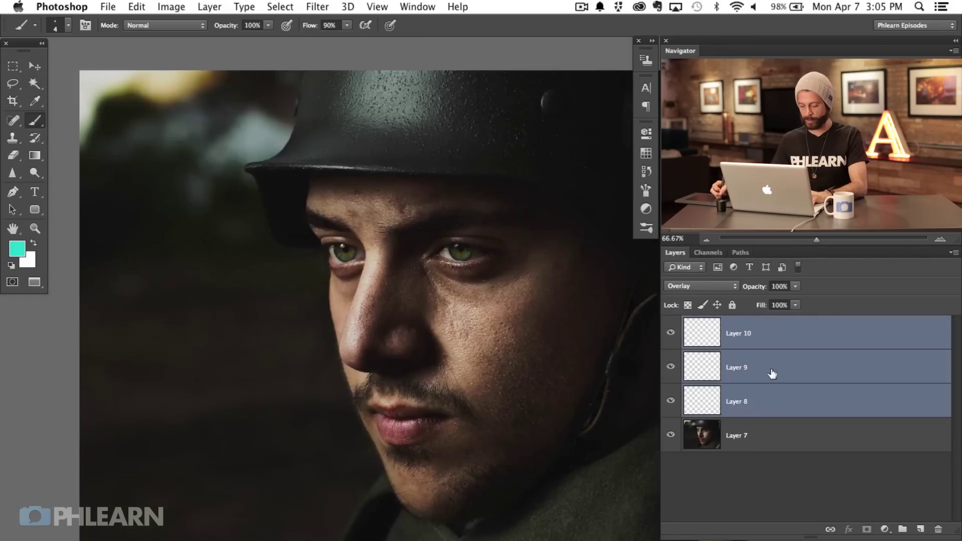
{"action": "key", "text": "super+g"}
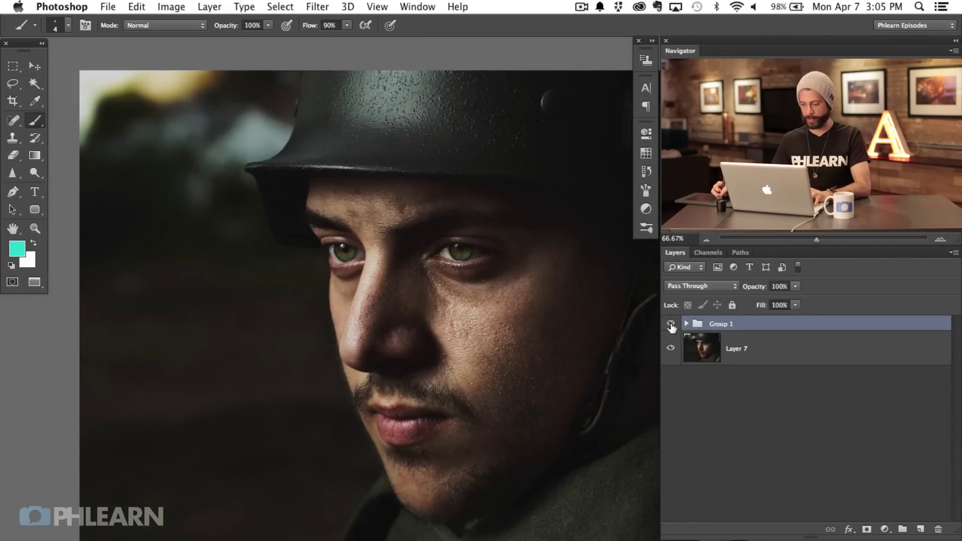
Add a Curves adjustment above the group and brighten the midtones by raising input 97 to output 143.
{"action": "key", "text": "super+equal"}
{"action": "key", "text": "super+equal"}
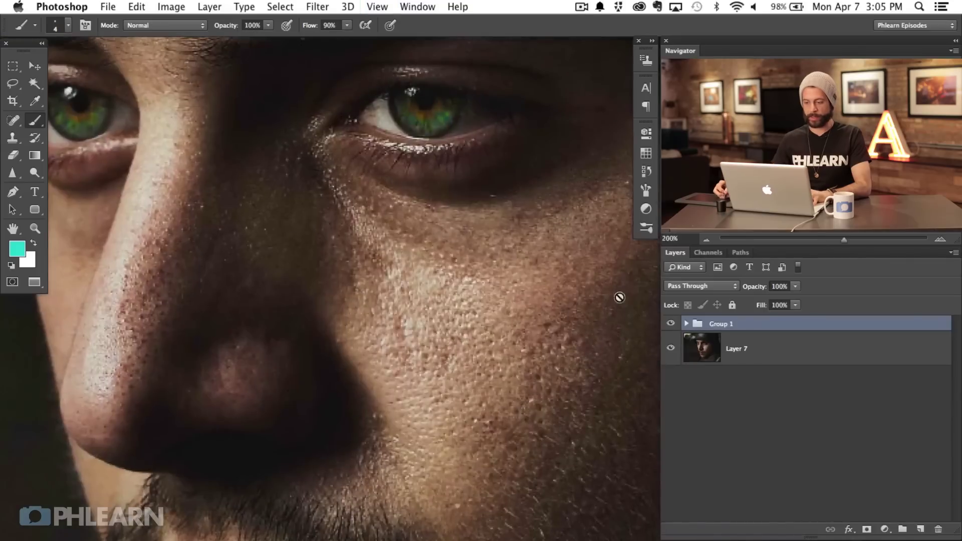
{"action": "scroll", "coordinate": [526, 326], "scroll_direction": "up", "scroll_amount": 6}
{"action": "scroll", "coordinate": [526, 326], "scroll_direction": "left", "scroll_amount": 2}
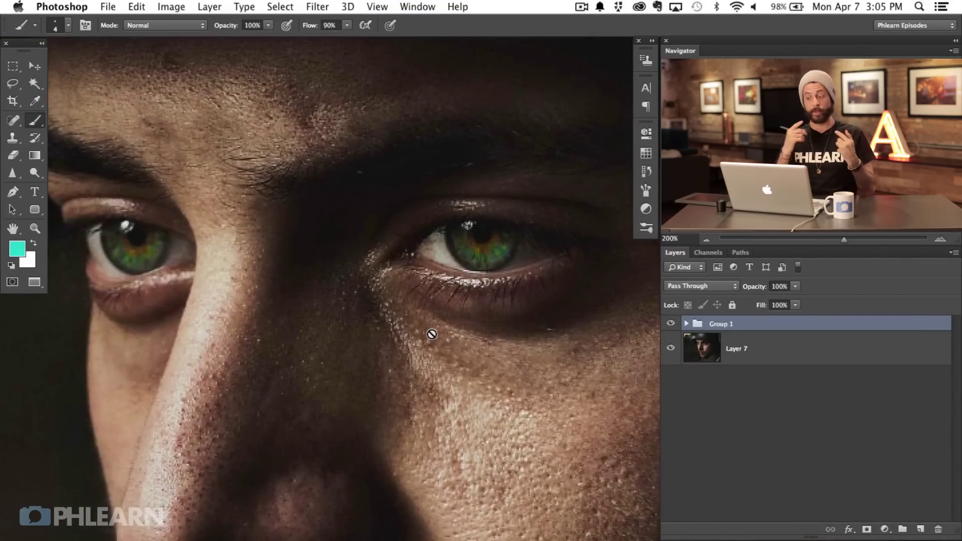
{"action": "left_click", "coordinate": [886, 529]}
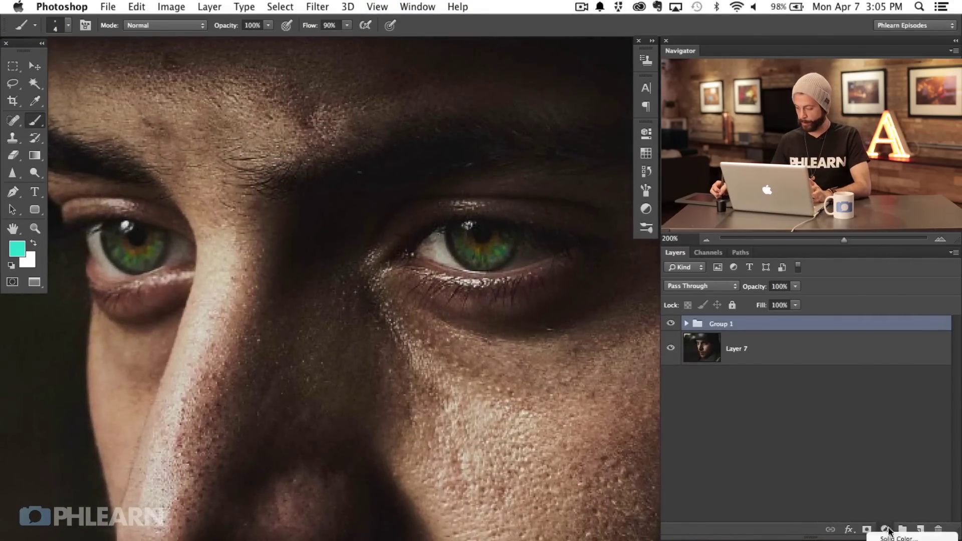
{"action": "left_click", "coordinate": [894, 519]}
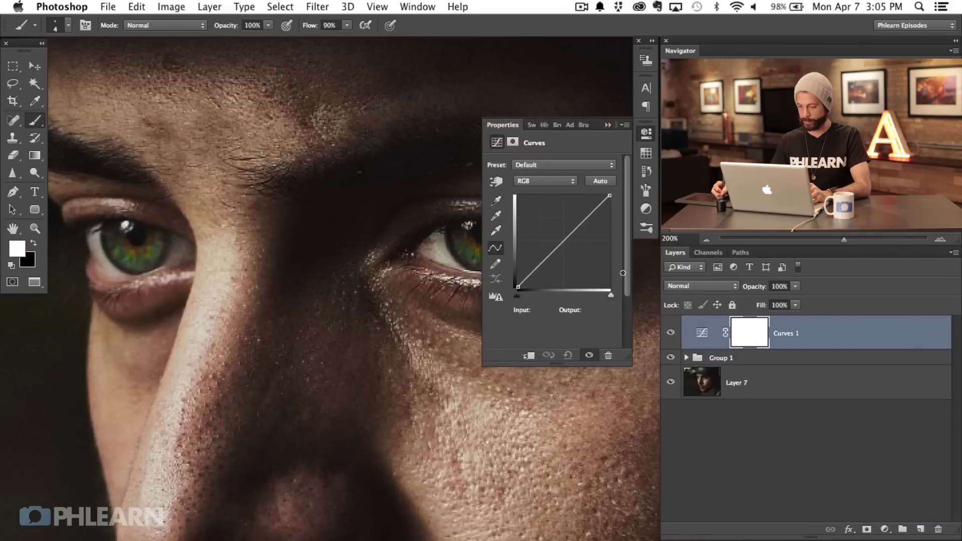
{"action": "left_click_drag", "start_coordinate": [561, 244], "coordinate": [552, 236]}
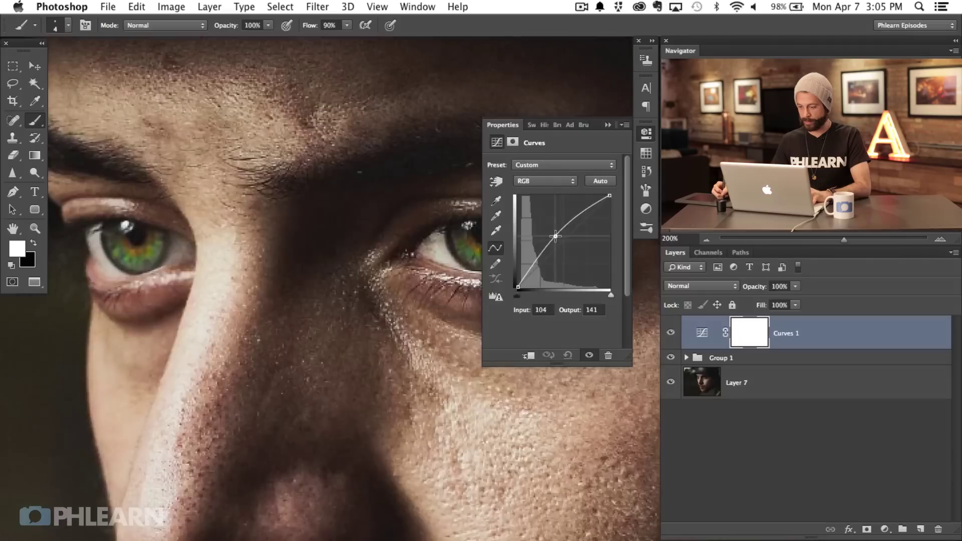
Invert the Curves 1 mask to black and paint white over the lower iris of the eye on the shadowed side.
{"action": "left_click_drag", "start_coordinate": [402, 322], "coordinate": [319, 362]}
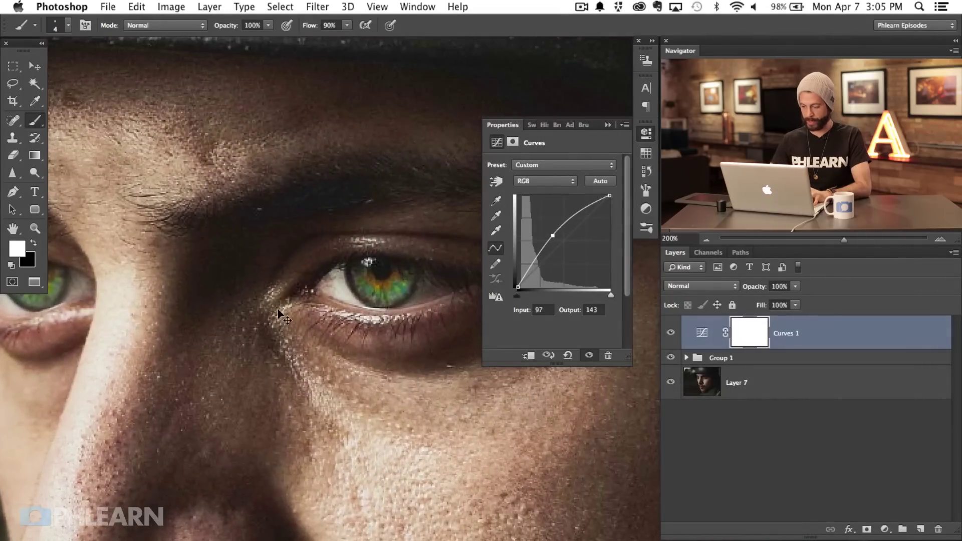
{"action": "key", "text": "super+i"}
{"action": "left_click_drag", "start_coordinate": [376, 303], "coordinate": [383, 295]}
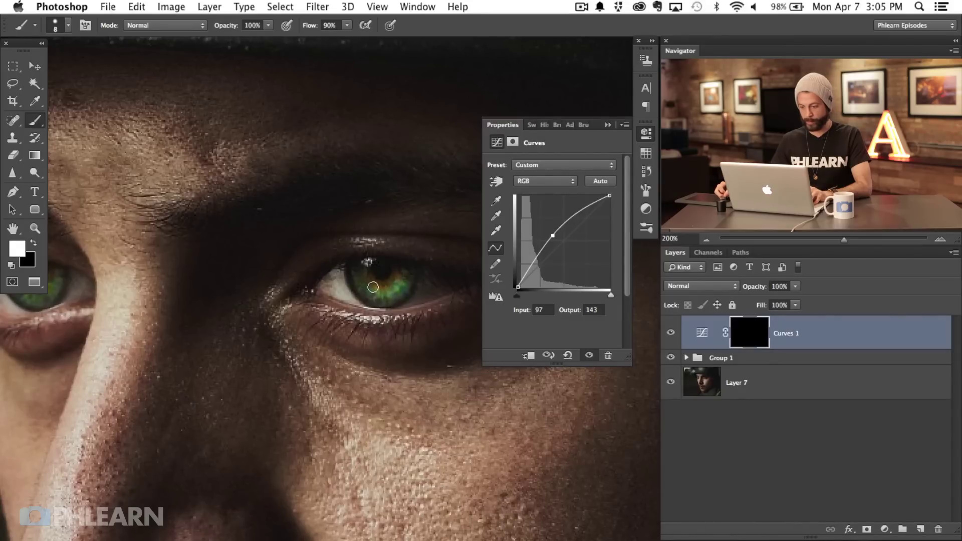
Compare the shadowed-side eye with and without the Curves 1 brightening, at normal and closer magnification.
{"action": "left_click", "coordinate": [672, 335]}
{"action": "left_click", "coordinate": [672, 334]}
{"action": "left_click", "coordinate": [672, 334]}
{"action": "left_click", "coordinate": [672, 334]}
{"action": "key", "text": "super+minus"}
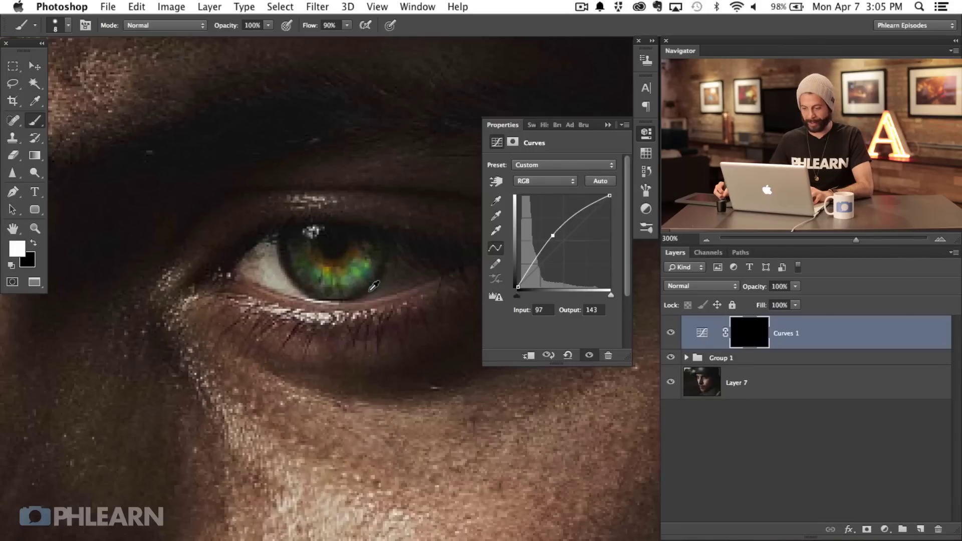
{"action": "left_click", "coordinate": [671, 333]}
{"action": "left_click", "coordinate": [671, 333]}
{"action": "left_click", "coordinate": [670, 332]}
{"action": "left_click", "coordinate": [671, 333]}
{"action": "left_click", "coordinate": [671, 332]}
{"action": "left_click", "coordinate": [671, 333]}
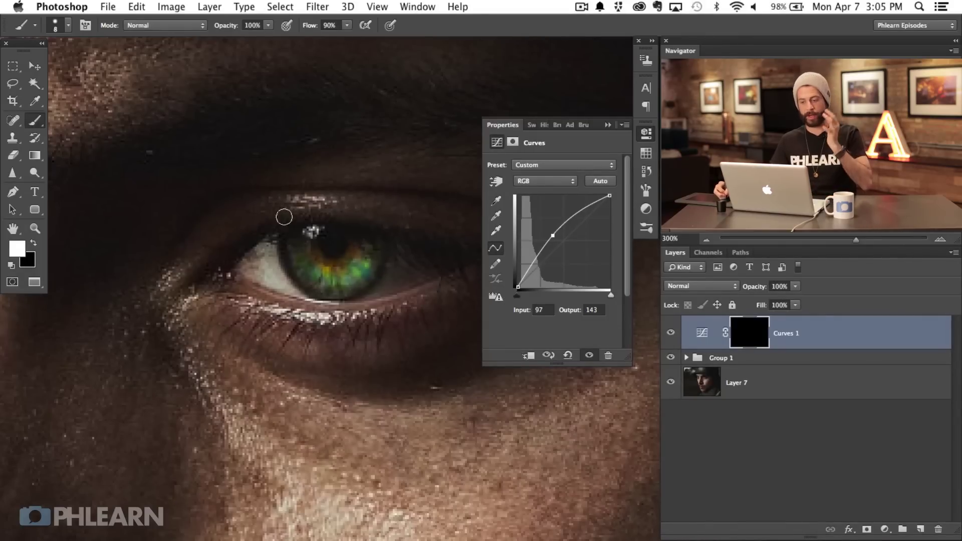
Paint the Curves 1 brightening into the iris of the other eye through the mask and check its effect.
{"action": "left_click_drag", "start_coordinate": [104, 385], "coordinate": [310, 387]}
{"action": "mouse_move", "coordinate": [264, 276]}
{"action": "left_mouse_down"}
{"action": "mouse_move", "coordinate": [286, 262]}
{"action": "mouse_move", "coordinate": [280, 273]}
{"action": "mouse_move", "coordinate": [253, 270]}
{"action": "mouse_move", "coordinate": [293, 253]}
{"action": "mouse_move", "coordinate": [268, 284]}
{"action": "mouse_move", "coordinate": [296, 259]}
{"action": "left_mouse_up"}
{"action": "scroll", "coordinate": [376, 351], "scroll_direction": "right", "scroll_amount": 10}
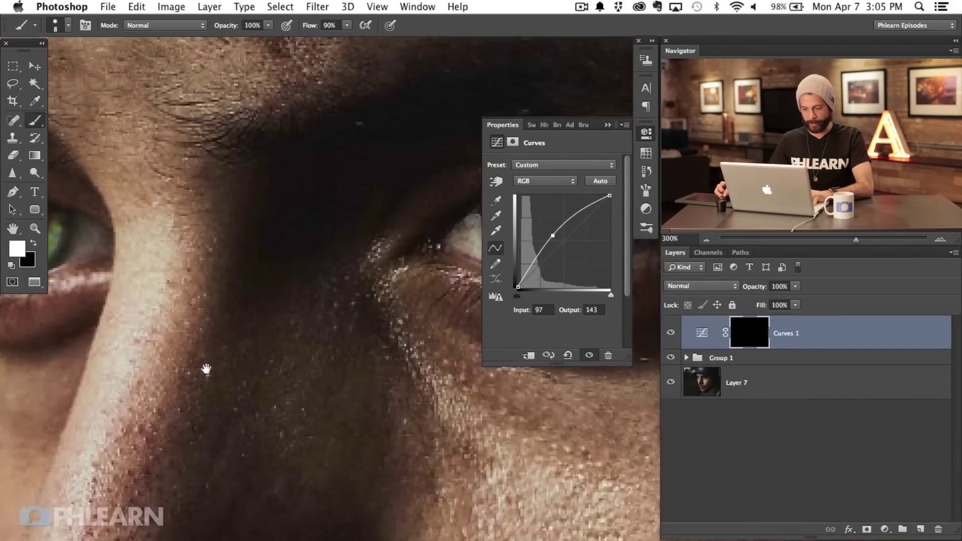
{"action": "left_click", "coordinate": [671, 332]}
{"action": "left_click", "coordinate": [671, 333]}
{"action": "left_click", "coordinate": [672, 333]}
{"action": "left_click", "coordinate": [676, 335]}
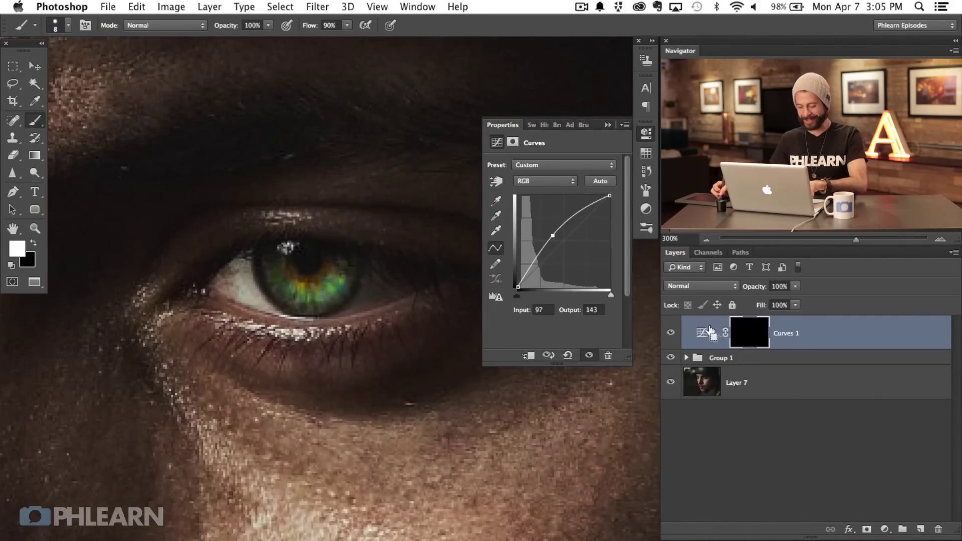
Soften the Curves 1 mask with a 2.2-pixel Gaussian Blur and compare the eye with and without the brightening.
{"action": "key", "text": "super+alt+f"}
{"action": "left_click_drag", "start_coordinate": [364, 261], "coordinate": [432, 320]}
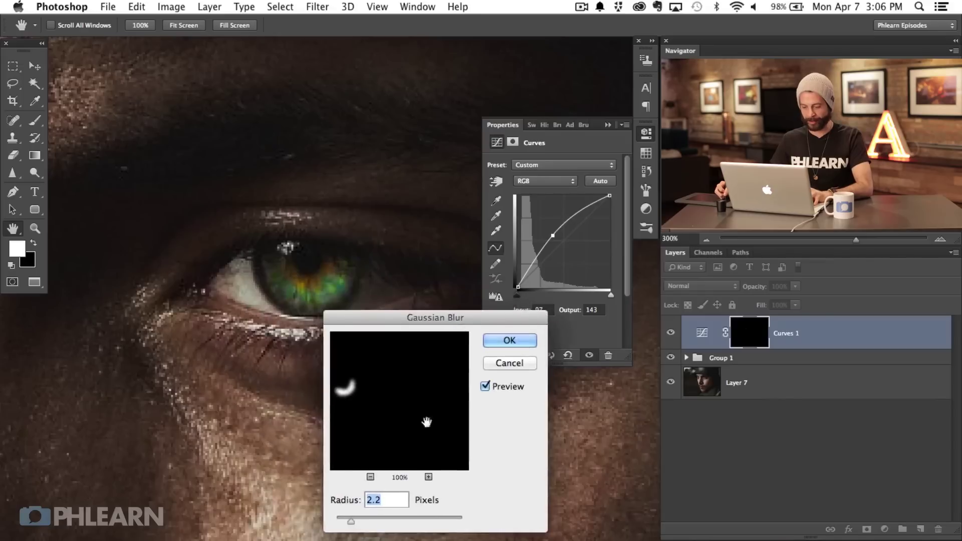
{"action": "left_click", "coordinate": [506, 340]}
{"action": "left_click", "coordinate": [671, 333]}
{"action": "left_click", "coordinate": [671, 333]}
{"action": "left_click", "coordinate": [671, 334]}
{"action": "left_click", "coordinate": [671, 334]}
{"action": "left_click", "coordinate": [671, 333]}
{"action": "left_click", "coordinate": [671, 333]}
Add a second Curves adjustment on top and darken the midtones by lowering input 132 to output 102.
{"action": "left_click", "coordinate": [885, 529]}
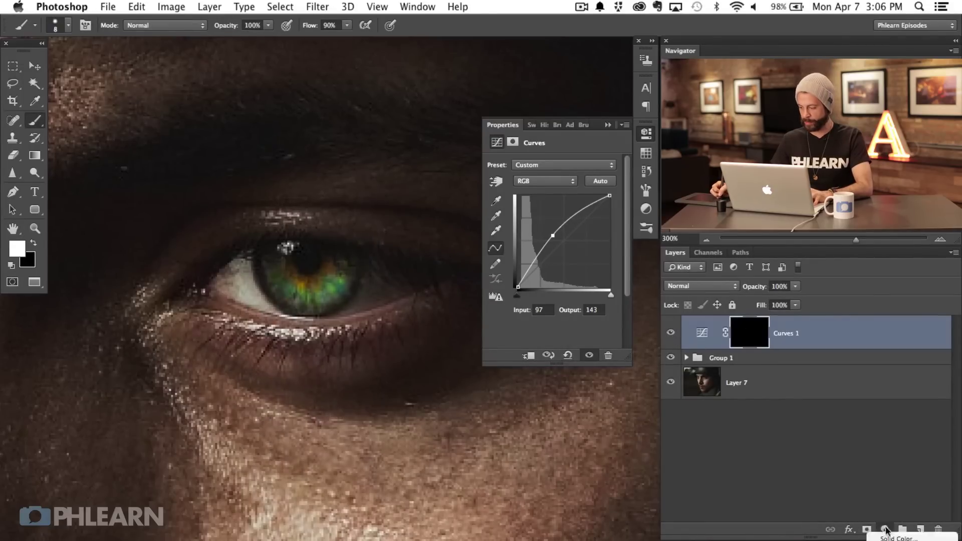
{"action": "left_click", "coordinate": [890, 522]}
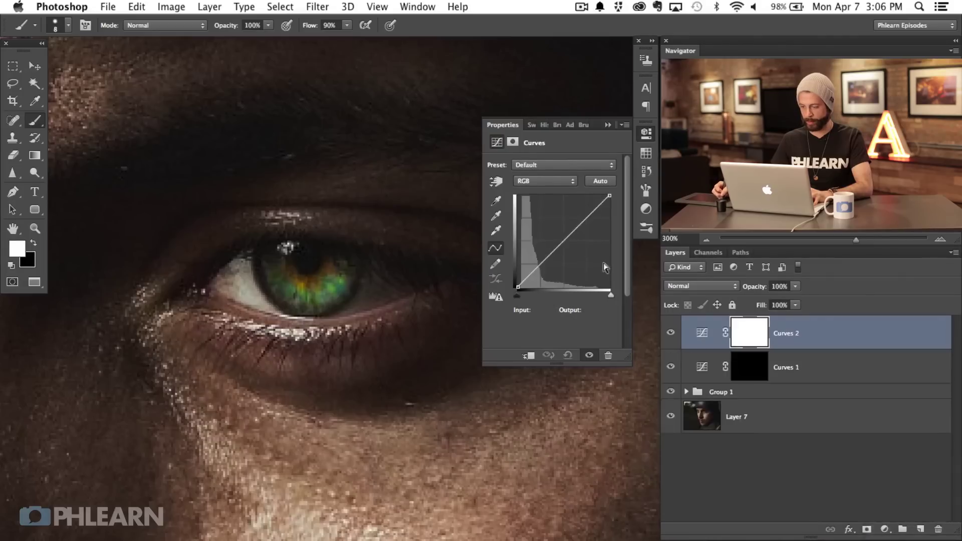
{"action": "left_click_drag", "start_coordinate": [561, 244], "coordinate": [564, 250]}
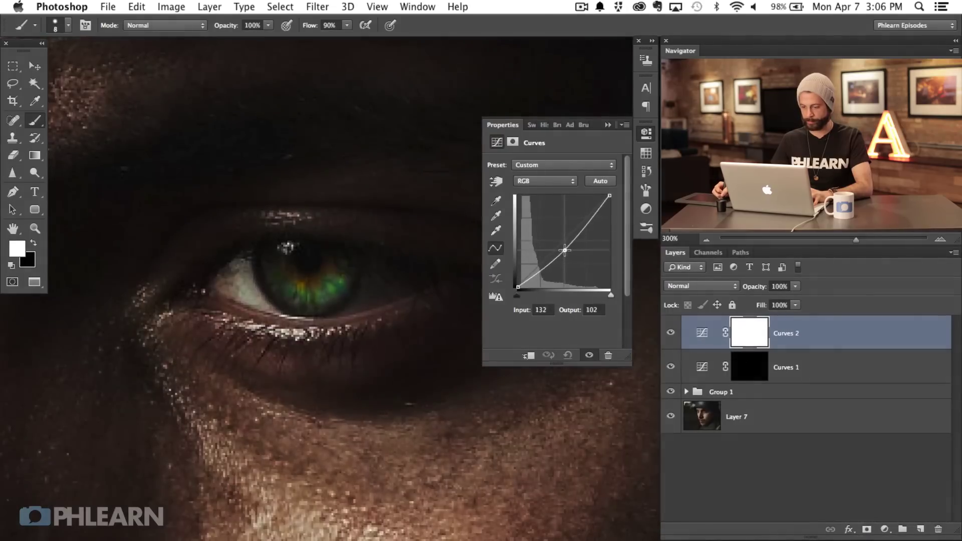
Invert the darkening Curves mask to black and paint white along the outer iris edges of both eyes.
{"action": "key", "text": "super+i"}
{"action": "mouse_move", "coordinate": [295, 304]}
{"action": "left_mouse_down"}
{"action": "mouse_move", "coordinate": [331, 303]}
{"action": "mouse_move", "coordinate": [359, 262]}
{"action": "mouse_move", "coordinate": [351, 286]}
{"action": "mouse_move", "coordinate": [326, 306]}
{"action": "mouse_move", "coordinate": [277, 290]}
{"action": "mouse_move", "coordinate": [269, 271]}
{"action": "mouse_move", "coordinate": [282, 310]}
{"action": "mouse_move", "coordinate": [317, 313]}
{"action": "left_mouse_up"}
{"action": "left_click_drag", "start_coordinate": [174, 441], "coordinate": [318, 442]}
{"action": "mouse_move", "coordinate": [170, 304]}
{"action": "left_mouse_down"}
{"action": "mouse_move", "coordinate": [194, 299]}
{"action": "mouse_move", "coordinate": [208, 268]}
{"action": "mouse_move", "coordinate": [186, 305]}
{"action": "mouse_move", "coordinate": [132, 282]}
{"action": "left_mouse_up"}
Group the two Curves layers and compare the portrait with and without that group.
{"action": "left_click", "coordinate": [827, 372], "text": "shift"}
{"action": "key", "text": "super+g"}
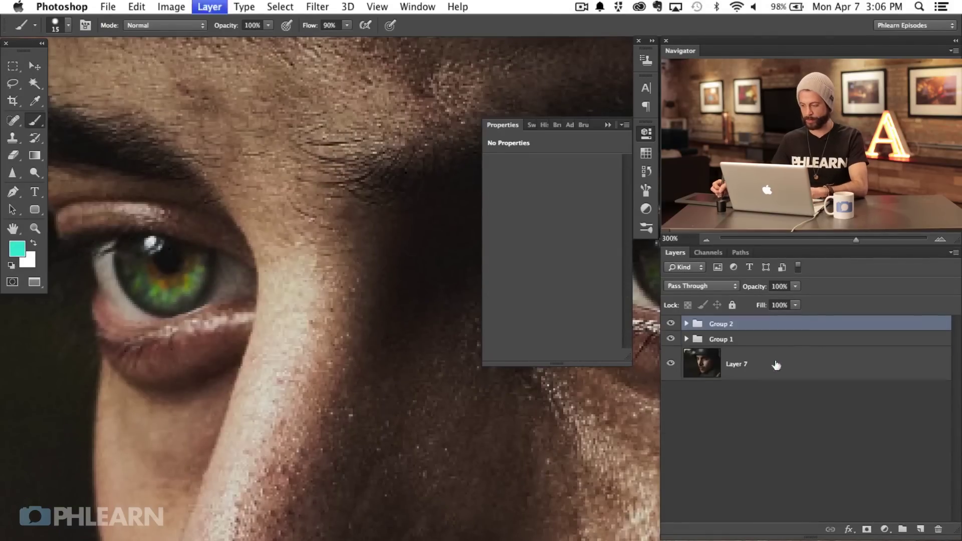
{"action": "key", "text": "super+minus"}
{"action": "key", "text": "super+minus"}
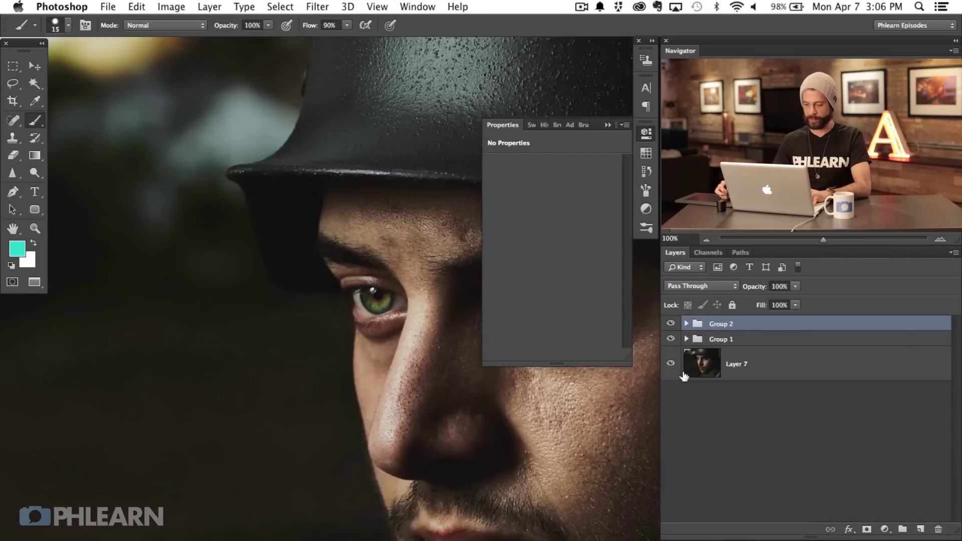
{"action": "left_click_drag", "start_coordinate": [425, 414], "coordinate": [234, 374]}
{"action": "left_click", "coordinate": [670, 325]}
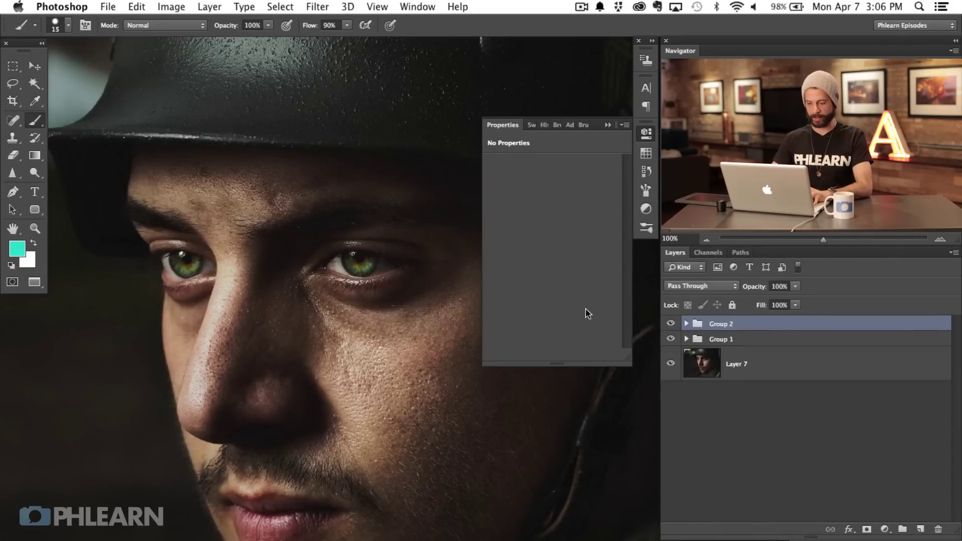
Collapse the adjustment properties and examine both eyes up close and within the whole face.
{"action": "key", "text": "super+plus"}
{"action": "left_click_drag", "start_coordinate": [311, 370], "coordinate": [516, 430]}
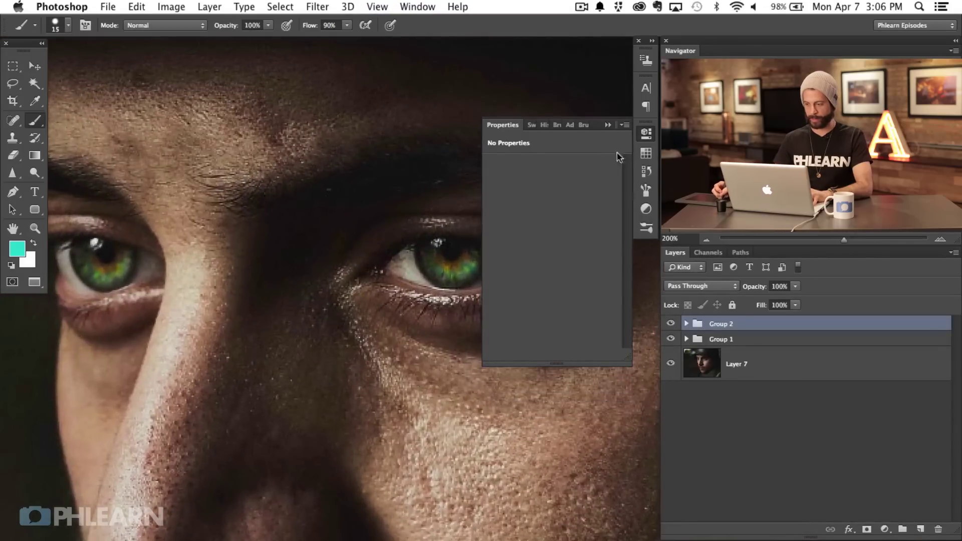
{"action": "left_click", "coordinate": [646, 134]}
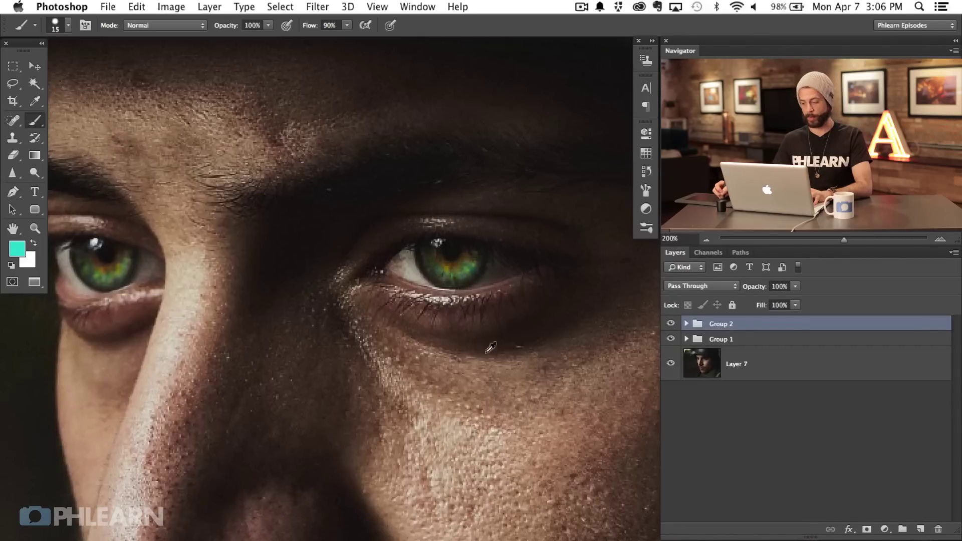
{"action": "scroll", "coordinate": [416, 396], "scroll_direction": "left", "scroll_amount": 5}
{"action": "key", "text": "super+minus"}
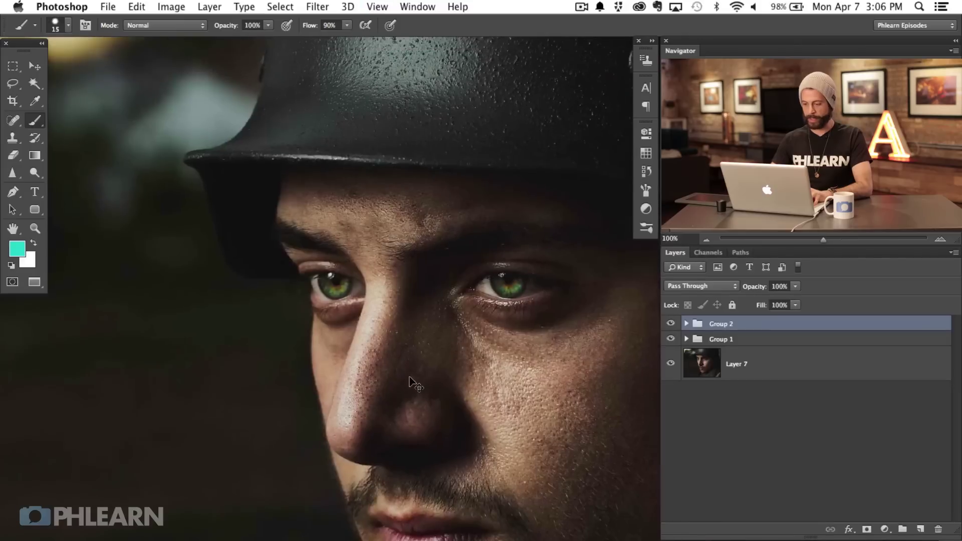
{"action": "left_click_drag", "start_coordinate": [486, 373], "coordinate": [417, 350]}
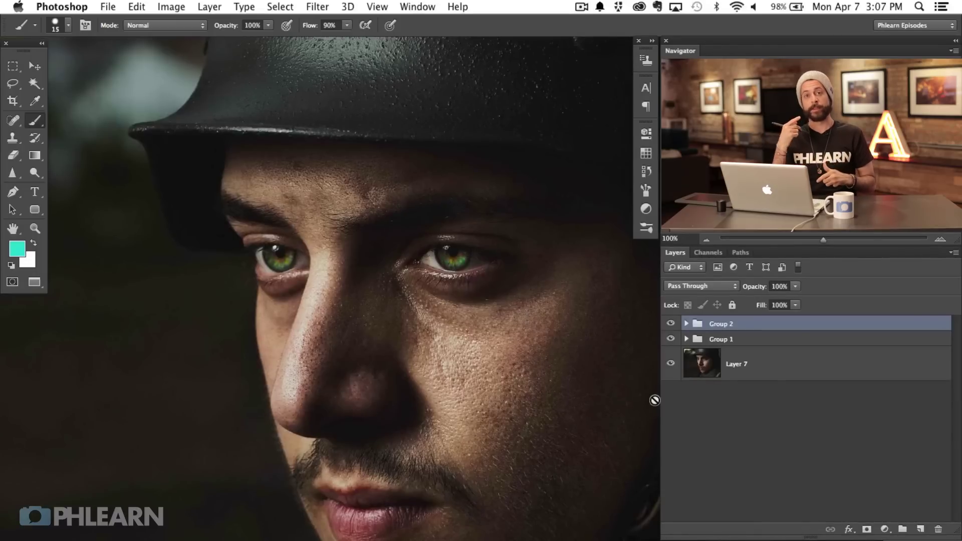
Add an empty layer above the groups and choose the Sharpen tool in Normal mode.
{"action": "key", "text": "super+shift+alt+n"}
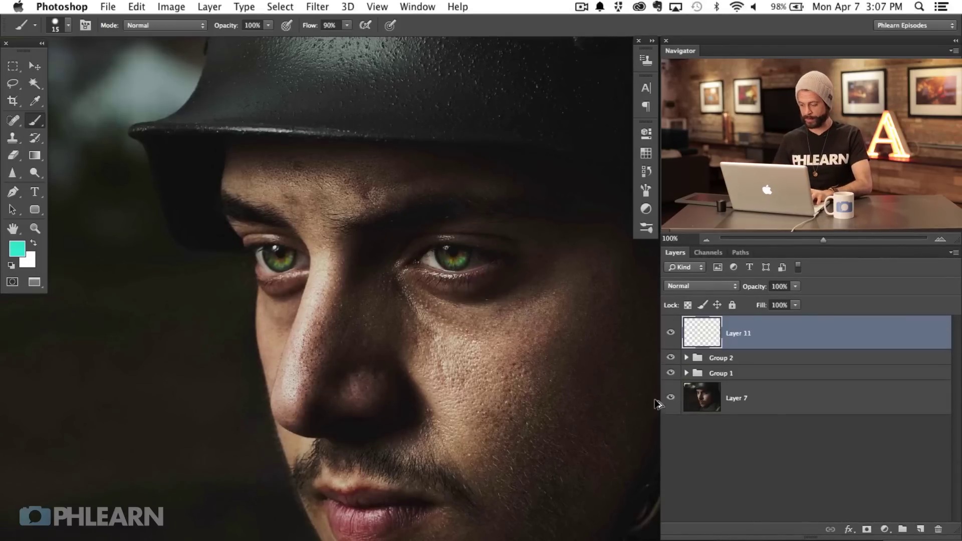
{"action": "key", "text": "super+plus"}
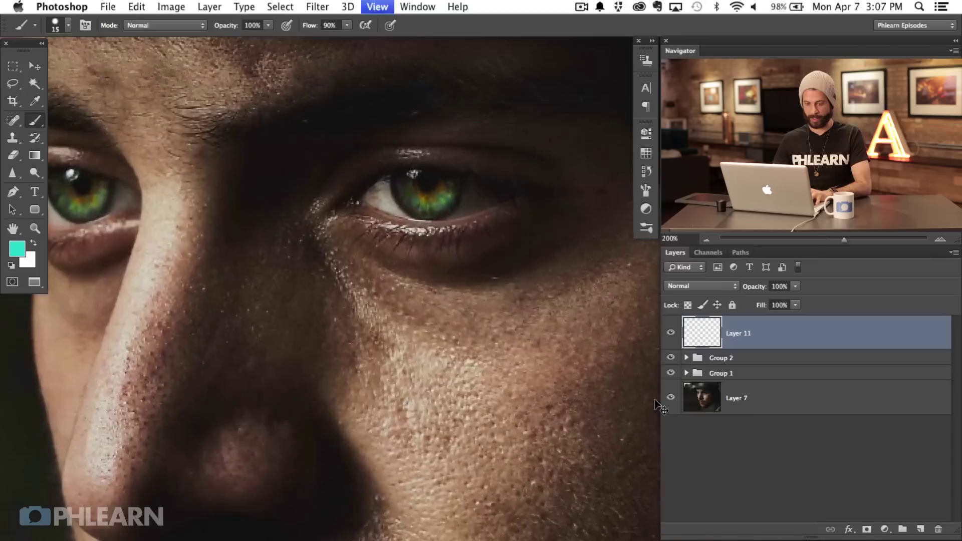
{"action": "left_click", "coordinate": [14, 175]}
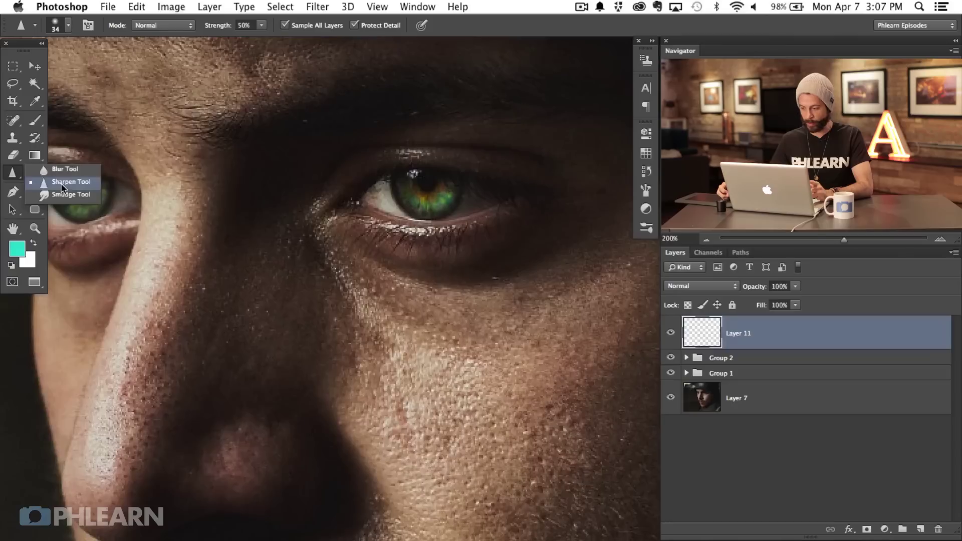
{"action": "left_click", "coordinate": [62, 183]}
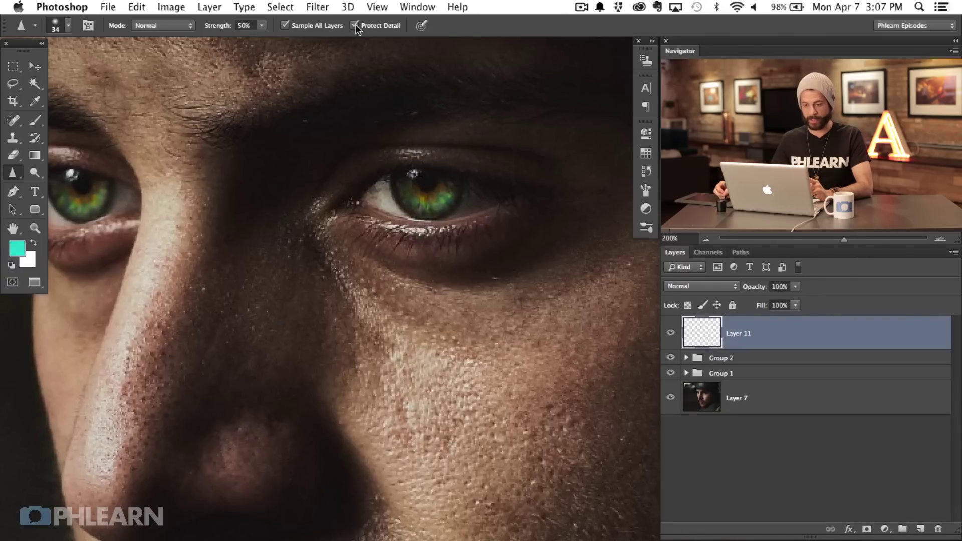
{"action": "left_click", "coordinate": [186, 28]}
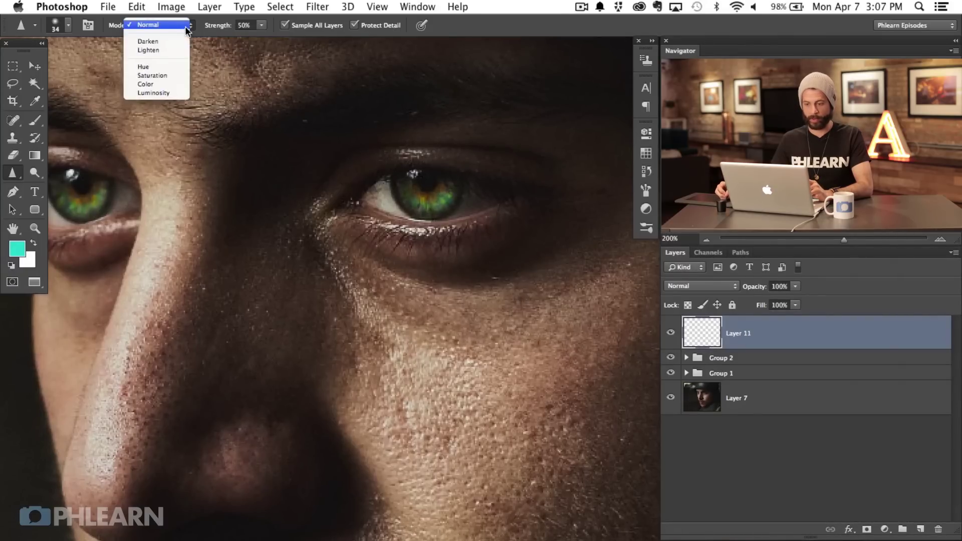
{"action": "left_click", "coordinate": [194, 24]}
Sharpen the irises, lids and lash lines of both eyes on Layer 11 at 50% strength.
{"action": "key", "text": "super+minus"}
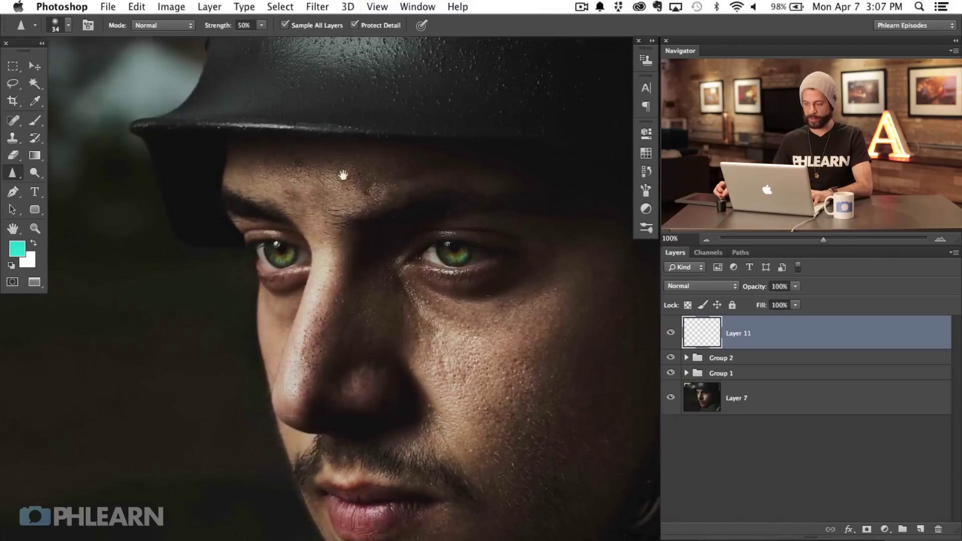
{"action": "left_click_drag", "start_coordinate": [343, 175], "coordinate": [328, 164]}
{"action": "mouse_move", "coordinate": [440, 241]}
{"action": "left_mouse_down"}
{"action": "mouse_move", "coordinate": [450, 260]}
{"action": "mouse_move", "coordinate": [420, 264]}
{"action": "mouse_move", "coordinate": [461, 263]}
{"action": "mouse_move", "coordinate": [406, 268]}
{"action": "mouse_move", "coordinate": [475, 257]}
{"action": "mouse_move", "coordinate": [411, 272]}
{"action": "mouse_move", "coordinate": [466, 266]}
{"action": "mouse_move", "coordinate": [390, 254]}
{"action": "mouse_move", "coordinate": [439, 222]}
{"action": "left_mouse_up"}
{"action": "left_click_drag", "start_coordinate": [376, 270], "coordinate": [395, 259]}
{"action": "mouse_move", "coordinate": [391, 302]}
{"action": "left_mouse_down"}
{"action": "mouse_move", "coordinate": [404, 310]}
{"action": "mouse_move", "coordinate": [382, 264]}
{"action": "left_mouse_up"}
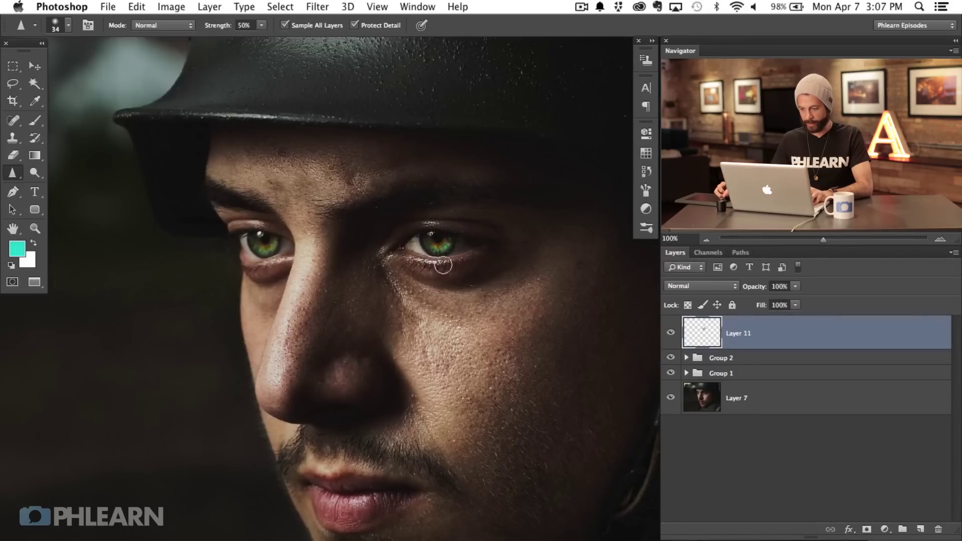
{"action": "left_click_drag", "start_coordinate": [441, 263], "coordinate": [473, 260]}
{"action": "left_click_drag", "start_coordinate": [431, 230], "coordinate": [427, 248]}
{"action": "mouse_move", "coordinate": [278, 258]}
{"action": "left_mouse_down"}
{"action": "mouse_move", "coordinate": [250, 274]}
{"action": "mouse_move", "coordinate": [260, 271]}
{"action": "left_mouse_up"}
{"action": "mouse_move", "coordinate": [262, 230]}
{"action": "left_mouse_down"}
{"action": "mouse_move", "coordinate": [243, 223]}
{"action": "mouse_move", "coordinate": [246, 231]}
{"action": "left_mouse_up"}
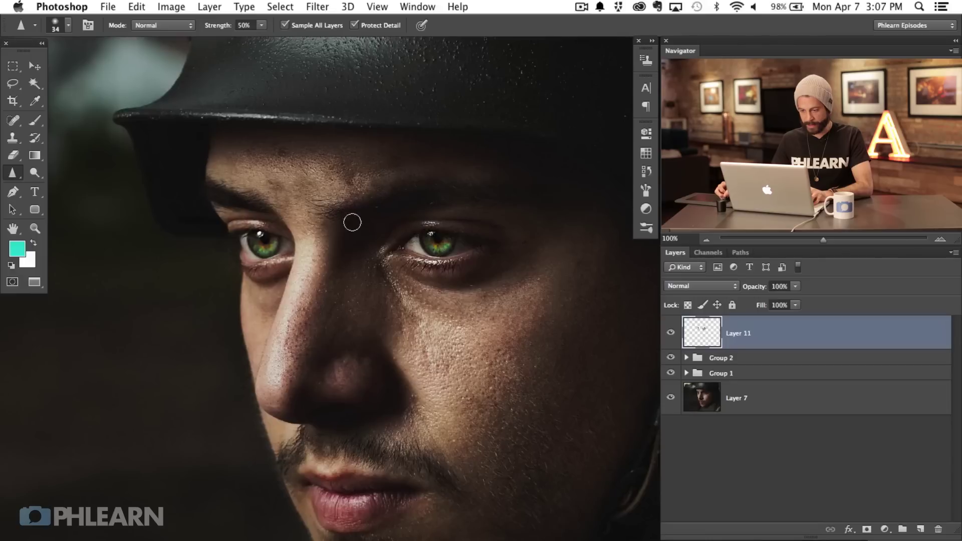
{"action": "left_click_drag", "start_coordinate": [431, 261], "coordinate": [462, 260]}
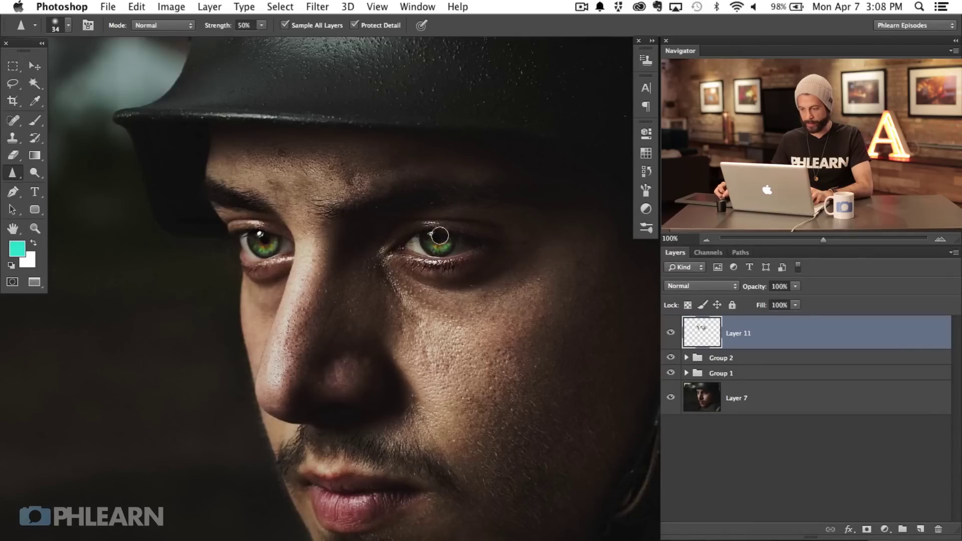
Compare the eyes with and without the sharpening on Layer 11.
{"action": "left_click", "coordinate": [671, 334]}
{"action": "left_click", "coordinate": [672, 333]}
{"action": "left_click", "coordinate": [671, 334]}
{"action": "left_click", "coordinate": [672, 334]}
{"action": "left_click", "coordinate": [672, 334]}
{"action": "left_click", "coordinate": [672, 334]}
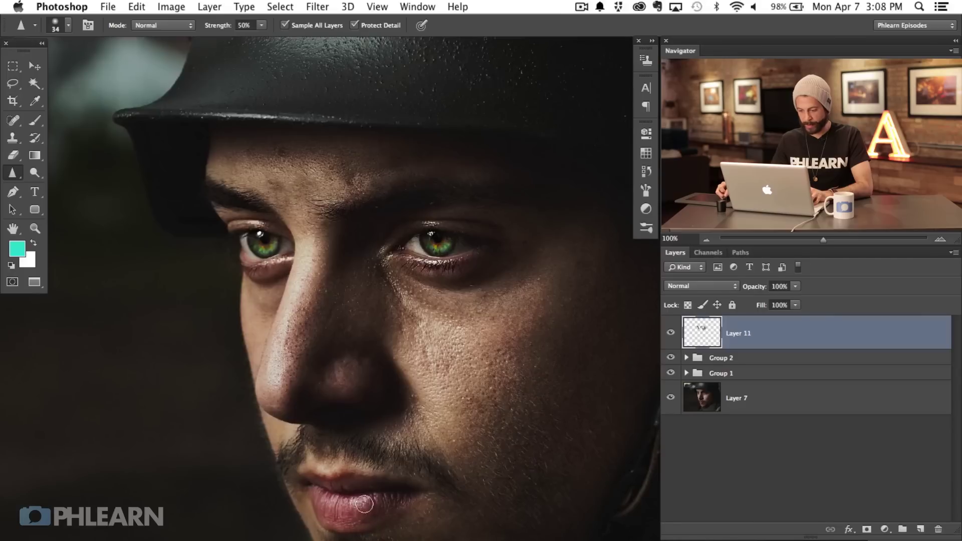
Enlarge the Sharpen brush to 93 pixels, sharpen the lips and surrounding skin on Layer 11, and check the effect.
{"action": "key", "text": "bracketright"}
{"action": "key", "text": "bracketright"}
{"action": "key", "text": "bracketright"}
{"action": "key", "text": "bracketright"}
{"action": "key", "text": "bracketright"}
{"action": "key", "text": "bracketright"}
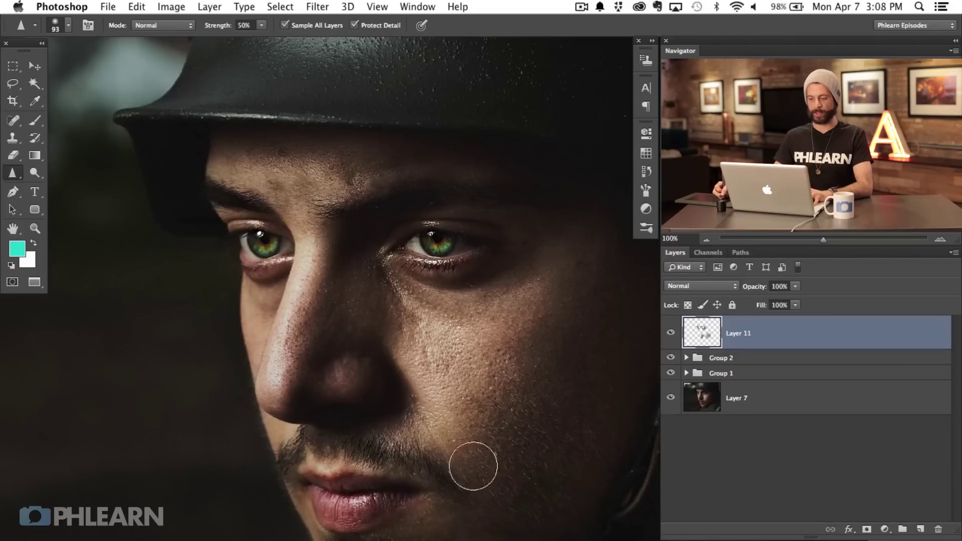
{"action": "left_click", "coordinate": [672, 333]}
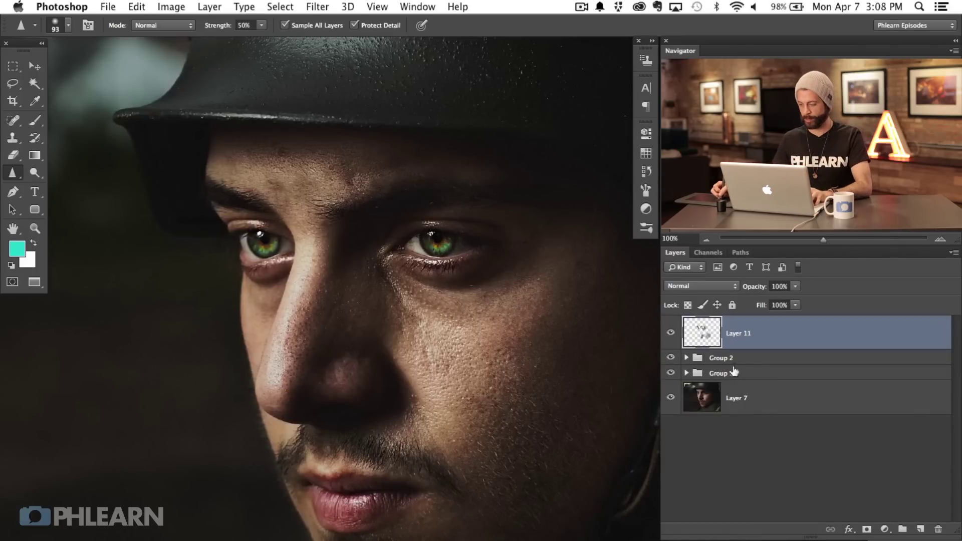
View more of the portrait and compare it with and without the painted eye colors in Group 1.
{"action": "key", "text": "super+minus"}
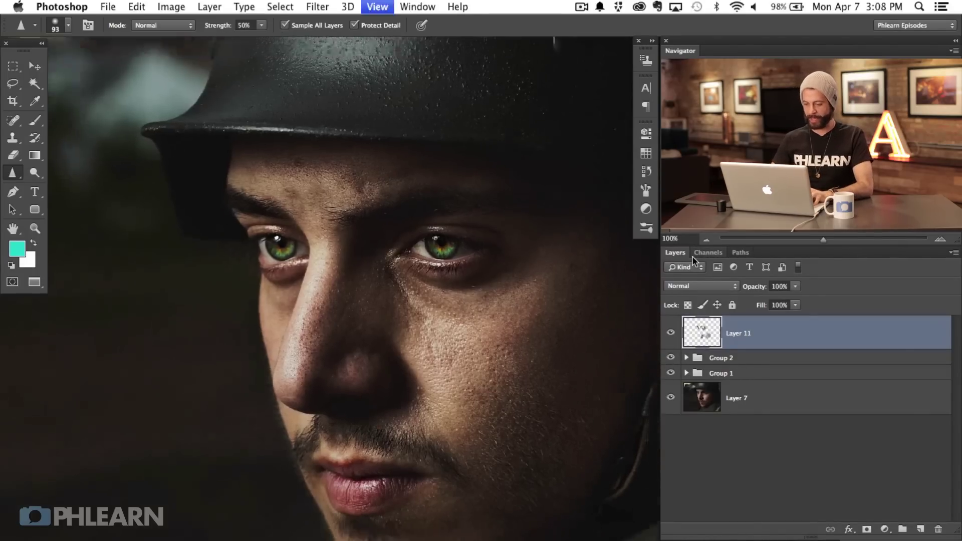
{"action": "mouse_move", "coordinate": [483, 358]}
{"action": "left_mouse_down"}
{"action": "mouse_move", "coordinate": [457, 328]}
{"action": "mouse_move", "coordinate": [370, 344]}
{"action": "left_mouse_up"}
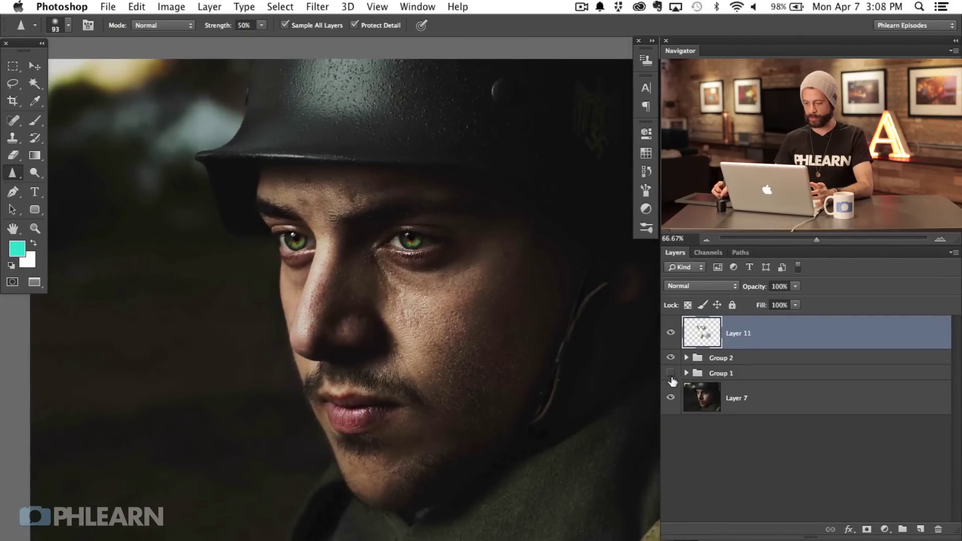
{"action": "left_click", "coordinate": [697, 376]}
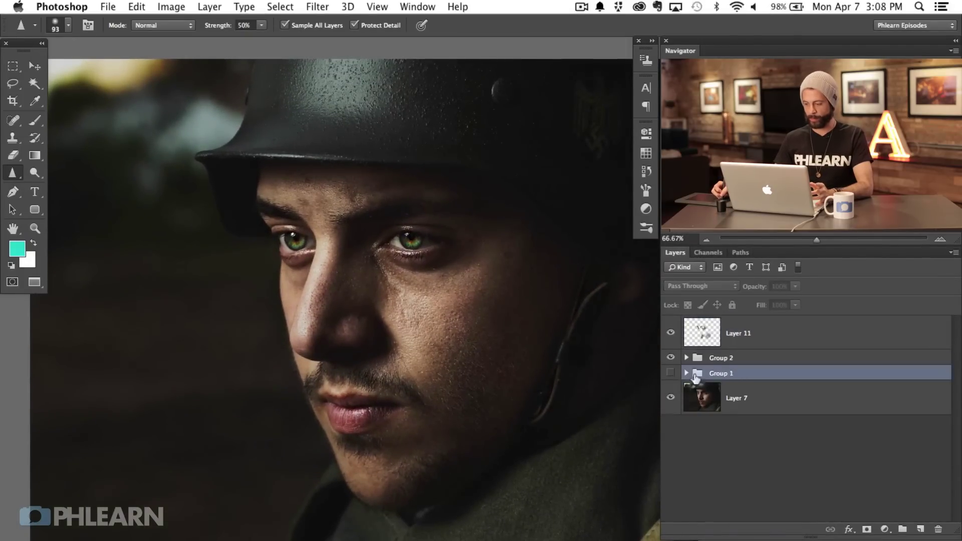
{"action": "left_click", "coordinate": [670, 373]}
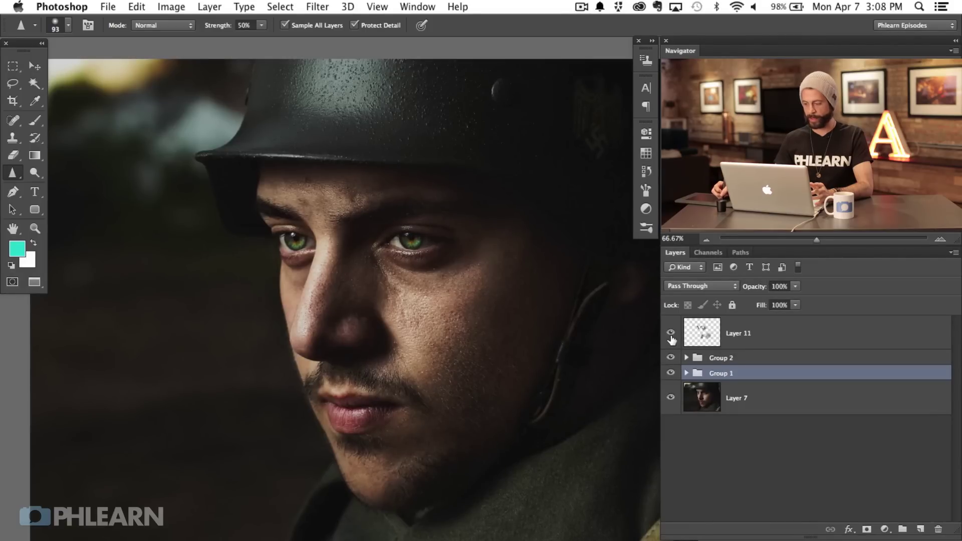
{"action": "left_click", "coordinate": [670, 374]}
{"action": "left_click", "coordinate": [671, 373]}
{"action": "left_click", "coordinate": [671, 374]}
{"action": "left_click", "coordinate": [670, 373]}
Delete the sharpening layer, Layer 11, above the two groups.
{"action": "left_click", "coordinate": [760, 347]}
{"action": "key", "text": "v"}
{"action": "left_click_drag", "start_coordinate": [462, 327], "coordinate": [290, 377]}
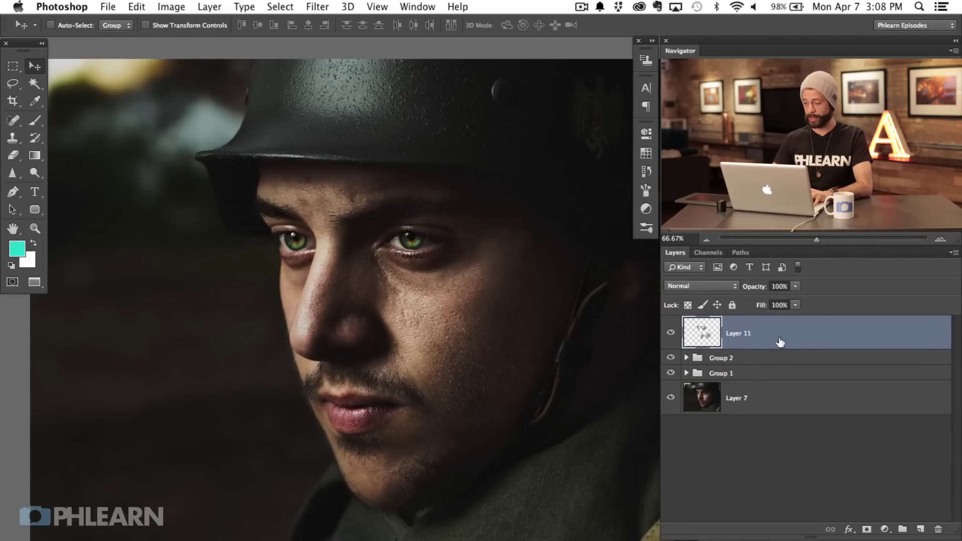
{"action": "key", "text": "BackSpace"}
{"action": "key", "text": "super+plus"}
{"action": "key", "text": "super+plus"}
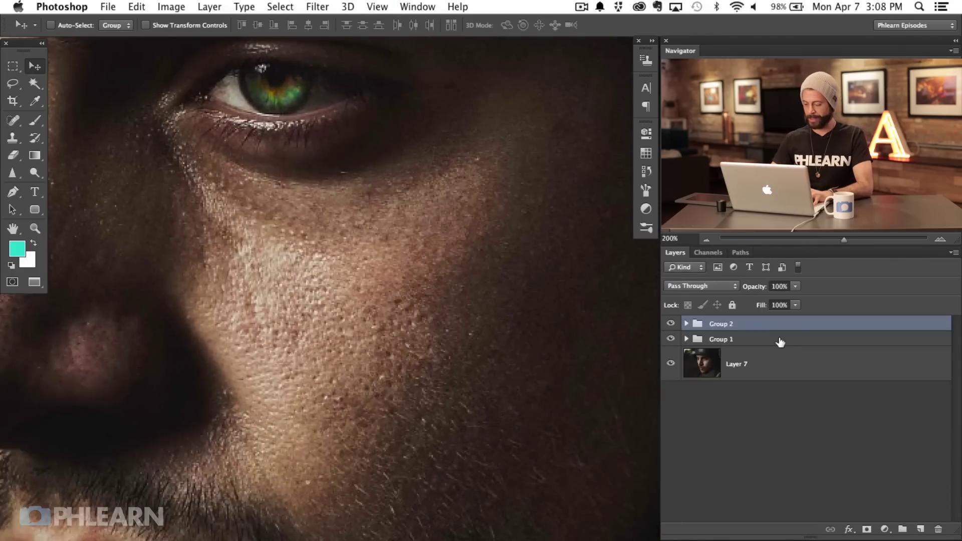
Add a new layer above Group 2 and stamp a merged copy of all visible layers onto it.
{"action": "key", "text": "super+minus"}
{"action": "left_click_drag", "start_coordinate": [305, 322], "coordinate": [350, 306]}
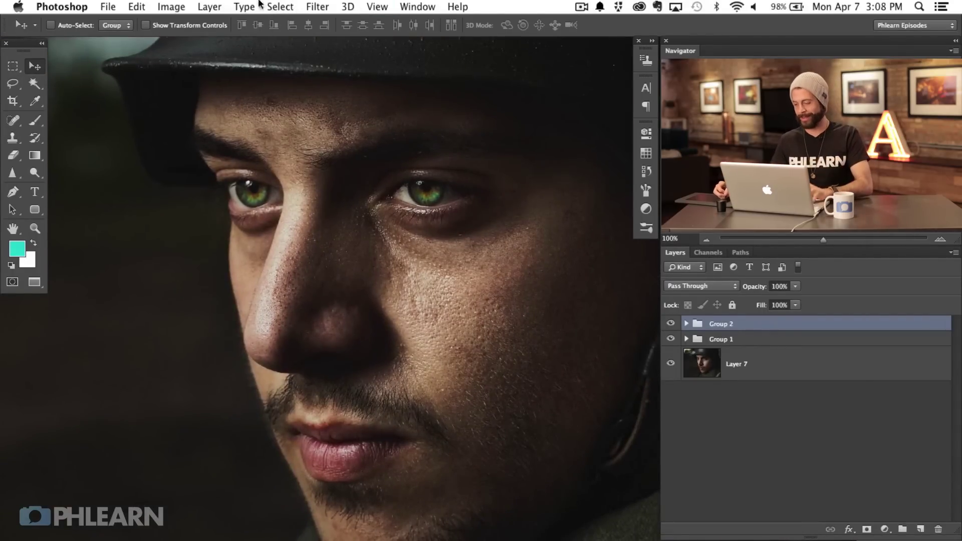
{"action": "scroll", "coordinate": [411, 325], "scroll_direction": "right", "scroll_amount": 4}
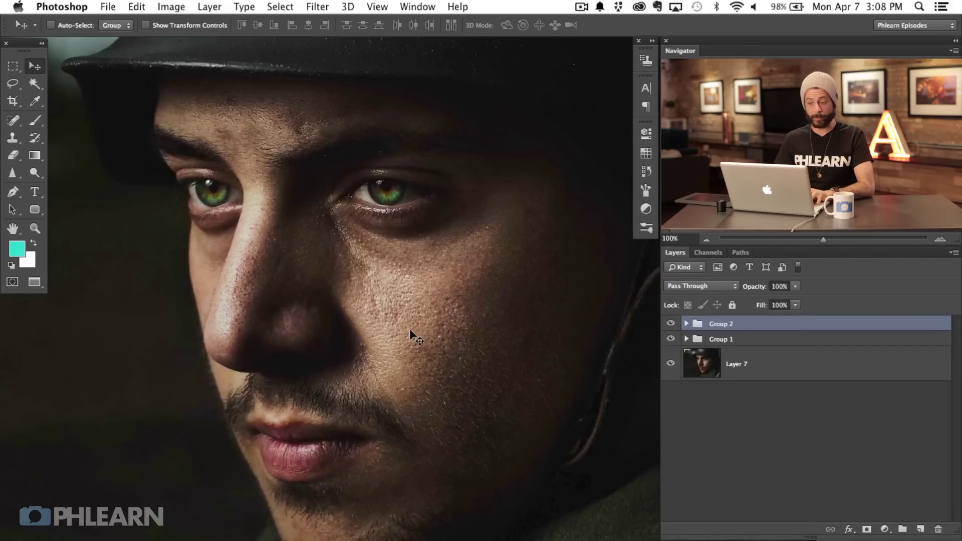
{"action": "key", "text": "super+shift+alt+n"}
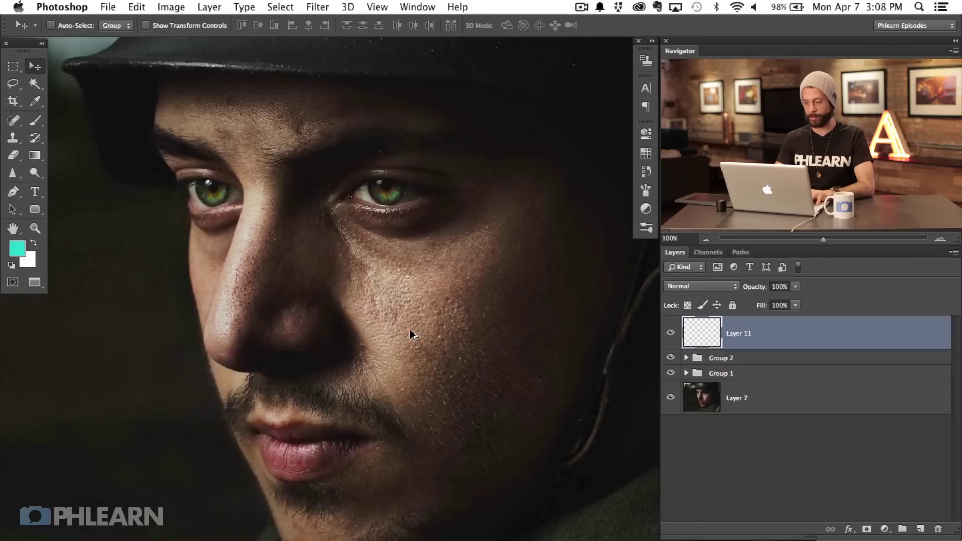
{"action": "key", "text": "super+alt+shift+e"}
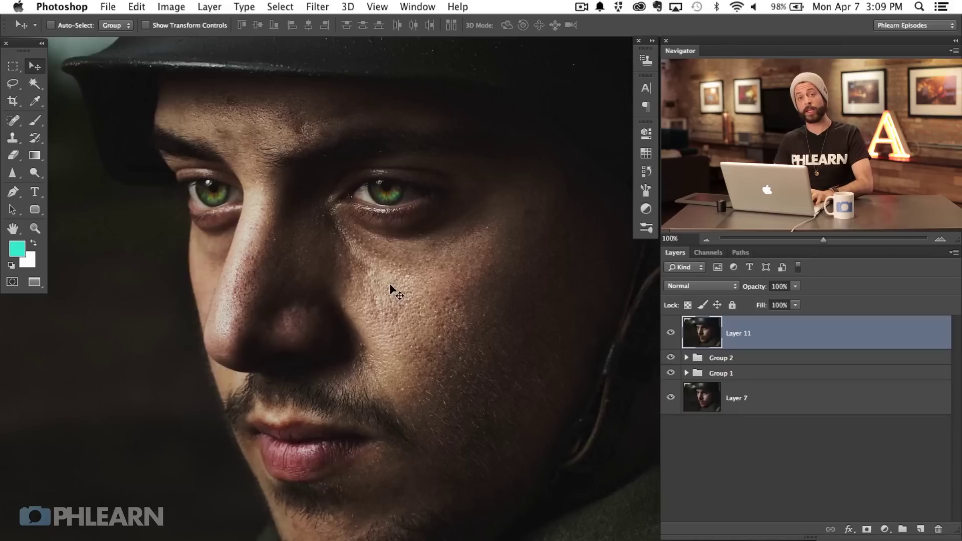
Desaturate the merged Layer 11, set its blend mode to Overlay, and compare the portrait with and without it.
{"action": "key", "text": "super+shift+u"}
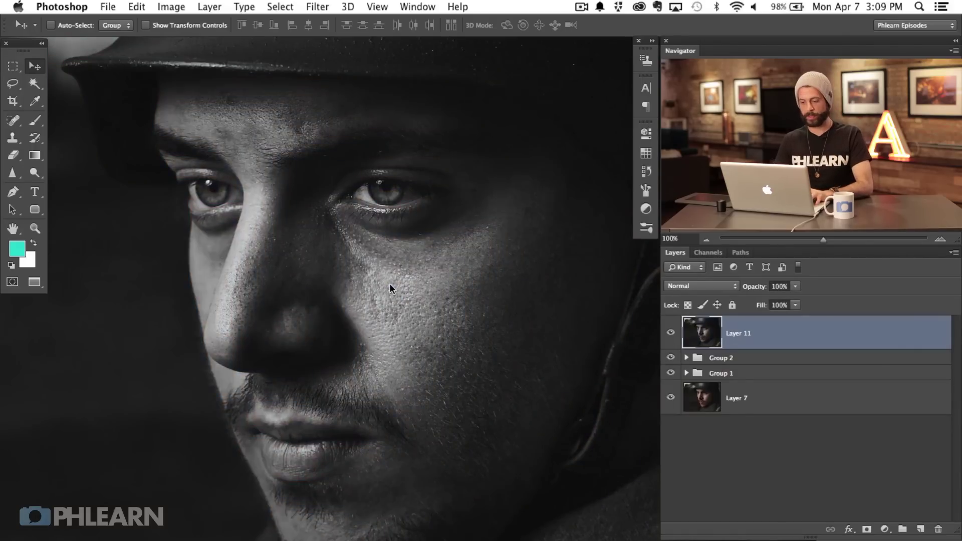
{"action": "left_click", "coordinate": [706, 289]}
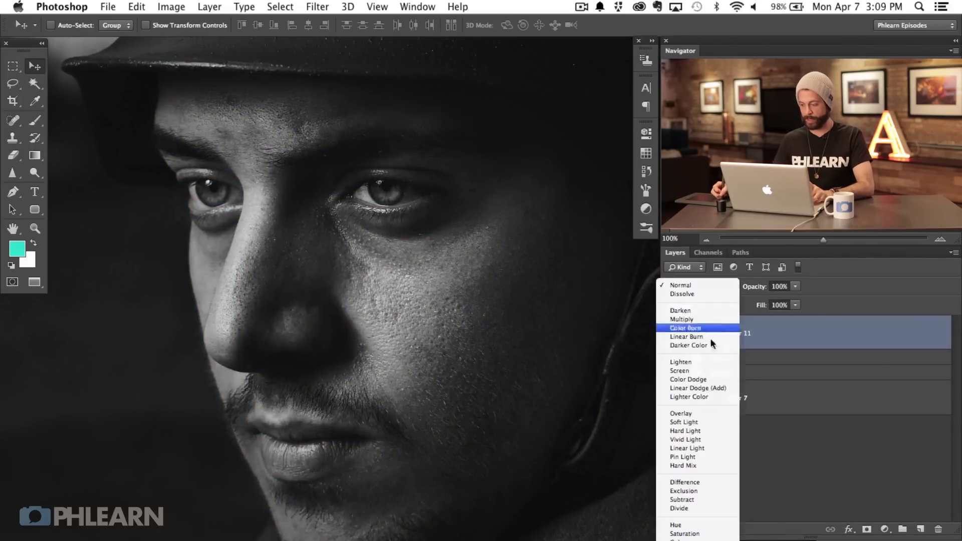
{"action": "left_click", "coordinate": [734, 410]}
{"action": "left_click", "coordinate": [672, 334]}
{"action": "left_click", "coordinate": [672, 334]}
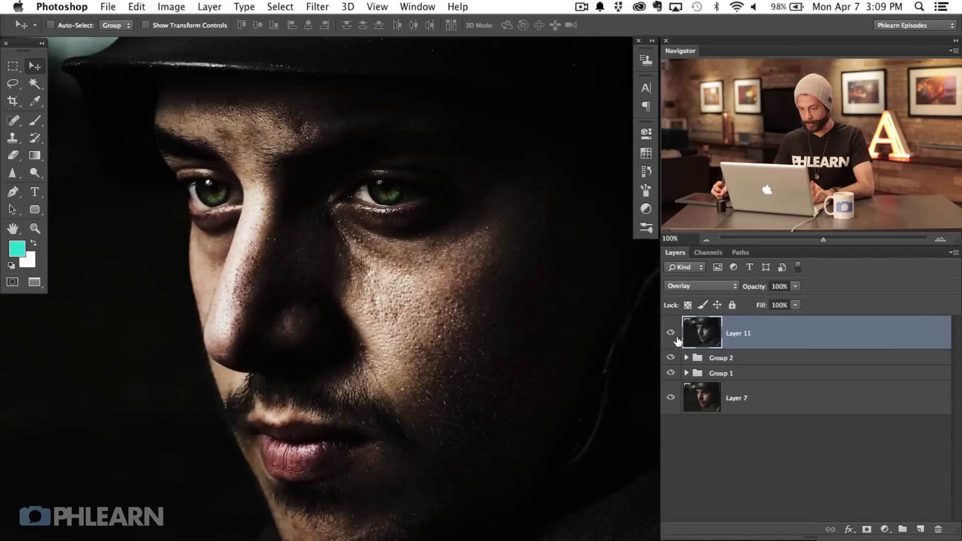
Apply a High Pass filter with a 4.1-pixel radius to Layer 11.
{"action": "left_click", "coordinate": [317, 7]}
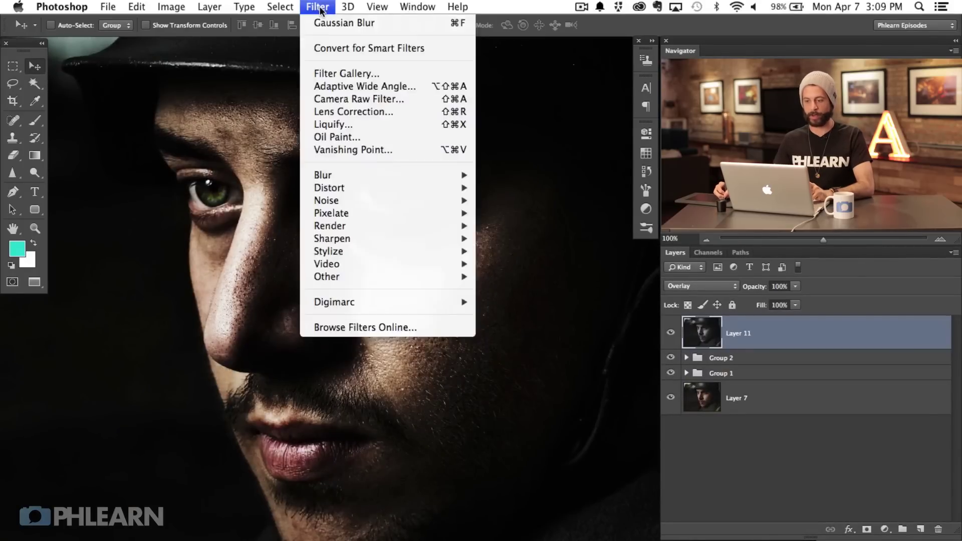
{"action": "mouse_move", "coordinate": [401, 278]}
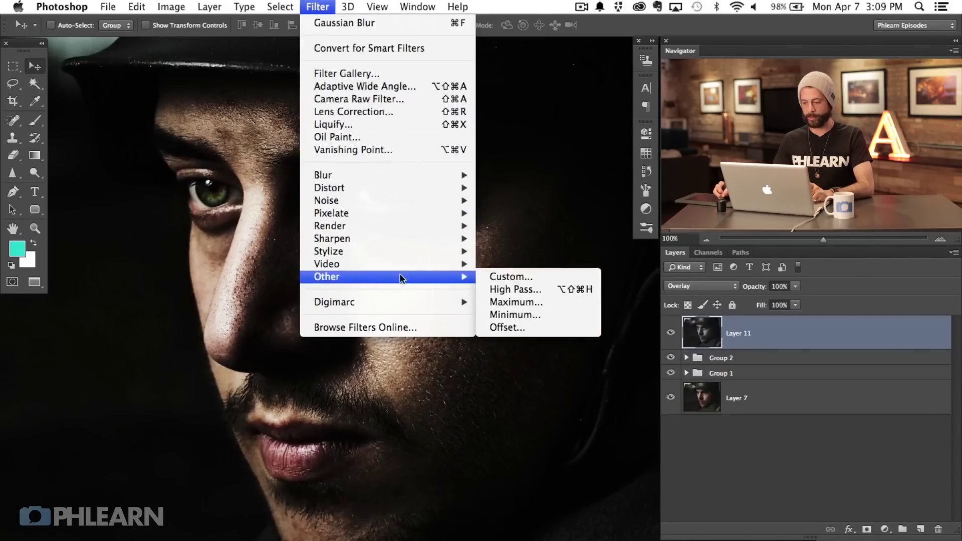
{"action": "left_click", "coordinate": [514, 289]}
{"action": "left_click_drag", "start_coordinate": [53, 308], "coordinate": [78, 308]}
{"action": "left_click_drag", "start_coordinate": [180, 104], "coordinate": [549, 293]}
{"action": "mouse_move", "coordinate": [446, 494]}
{"action": "left_mouse_down"}
{"action": "mouse_move", "coordinate": [408, 492]}
{"action": "mouse_move", "coordinate": [455, 493]}
{"action": "mouse_move", "coordinate": [411, 493]}
{"action": "mouse_move", "coordinate": [428, 493]}
{"action": "left_mouse_up"}
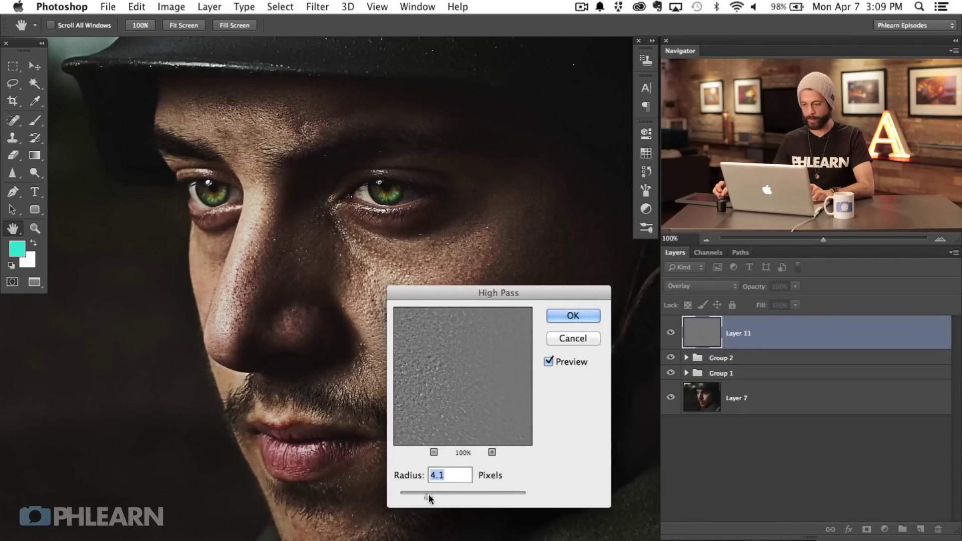
{"action": "left_click", "coordinate": [583, 318]}
Compare the portrait with and without the High Pass sharpening on Layer 11.
{"action": "left_click", "coordinate": [670, 335]}
{"action": "left_click", "coordinate": [670, 335]}
{"action": "left_click", "coordinate": [670, 337]}
{"action": "left_click", "coordinate": [670, 336]}
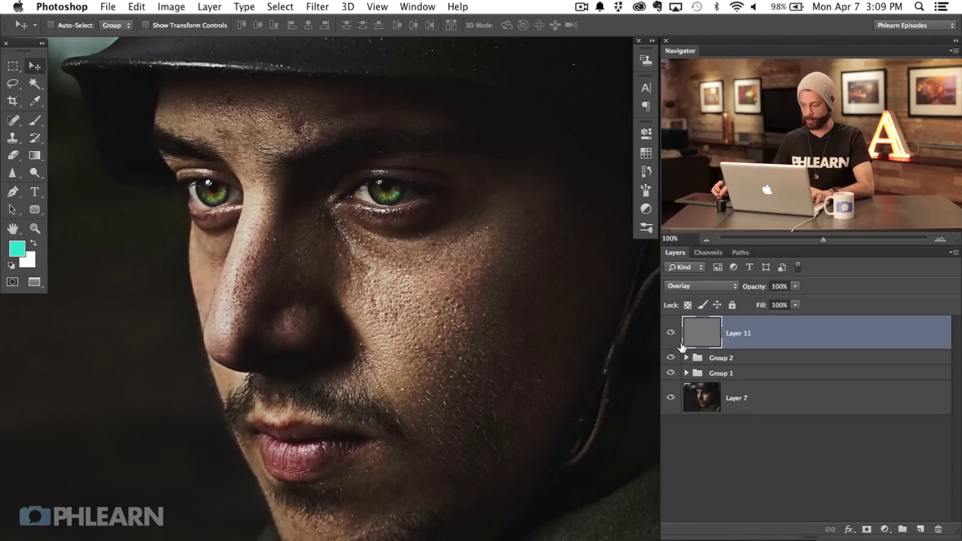
Add a black mask to Layer 11 and paint white over both eyes with a 20-pixel brush to reveal the sharpening.
{"action": "left_click", "coordinate": [867, 528], "text": "alt"}
{"action": "key", "text": "b"}
{"action": "key", "text": "bracketright"}
{"action": "left_click", "coordinate": [401, 215]}
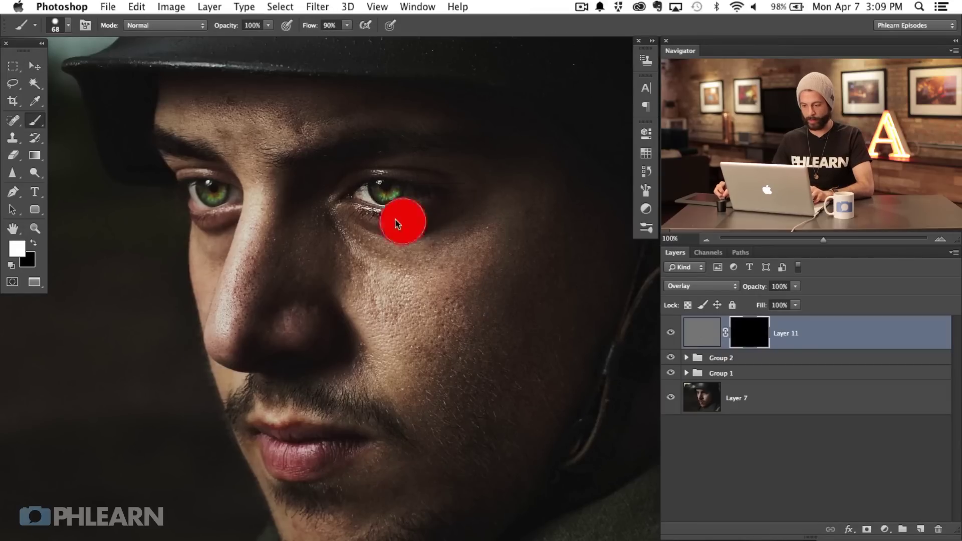
{"action": "left_click", "coordinate": [383, 188]}
{"action": "left_click_drag", "start_coordinate": [385, 195], "coordinate": [385, 191]}
{"action": "left_click_drag", "start_coordinate": [391, 179], "coordinate": [404, 179]}
{"action": "left_click", "coordinate": [214, 215]}
Paint white on Layer 11's mask over the lips, the cheek and the skin under the eye with larger brush sizes.
{"action": "left_click_drag", "start_coordinate": [319, 468], "coordinate": [337, 456]}
{"action": "mouse_move", "coordinate": [471, 409]}
{"action": "left_mouse_down"}
{"action": "mouse_move", "coordinate": [528, 387]}
{"action": "mouse_move", "coordinate": [489, 442]}
{"action": "left_mouse_up"}
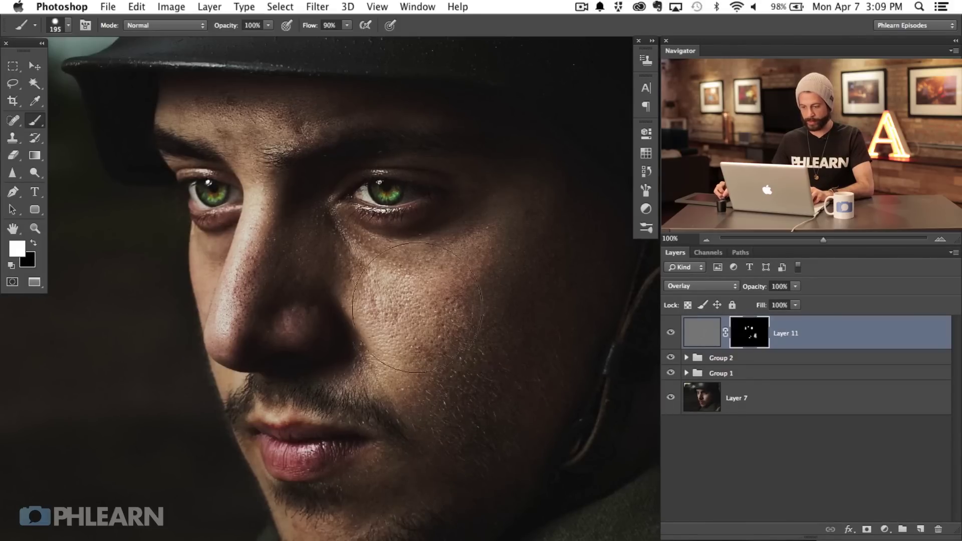
{"action": "left_click_drag", "start_coordinate": [410, 230], "coordinate": [328, 210]}
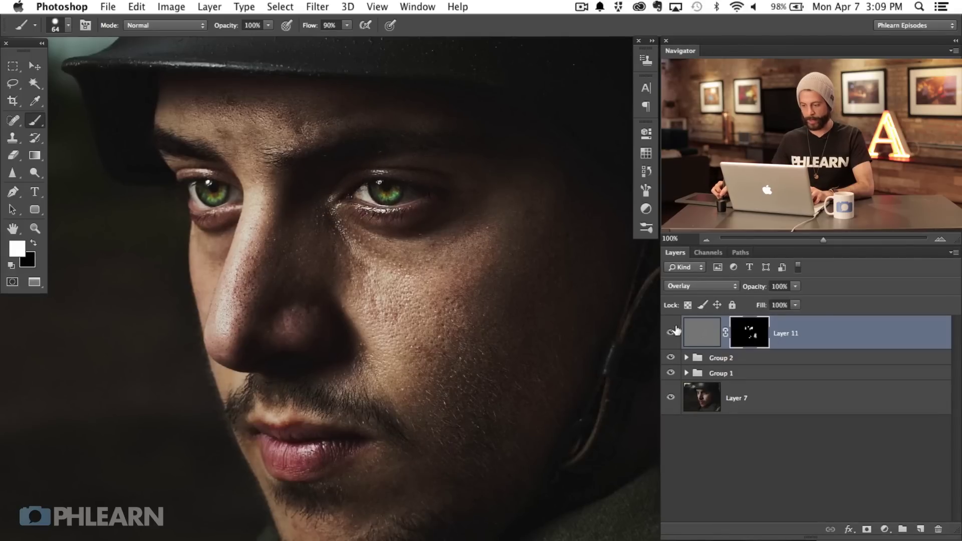
Check the effect of Group 2 and Group 1 on more of the portrait, and reduce Group 1's opacity to 87%.
{"action": "key", "text": "super+minus"}
{"action": "left_click_drag", "start_coordinate": [422, 310], "coordinate": [364, 289]}
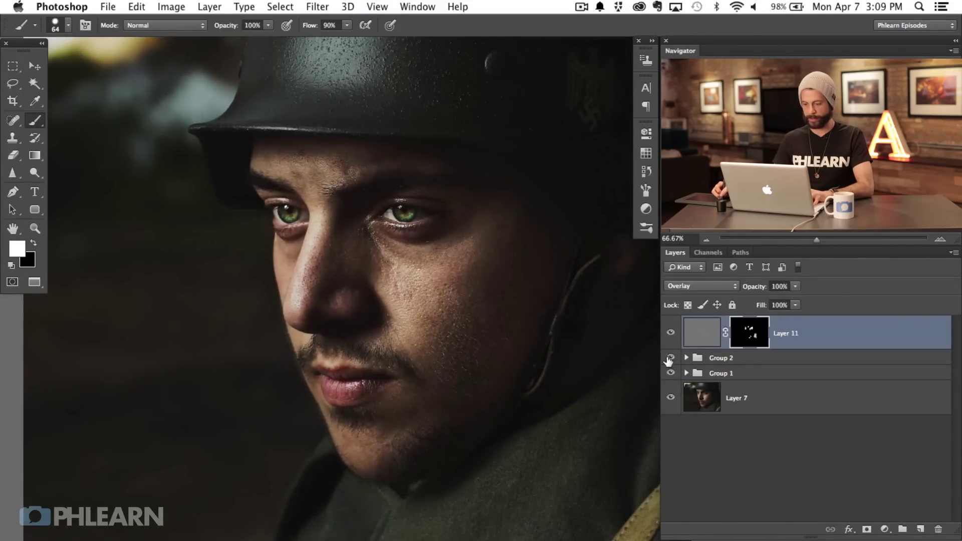
{"action": "left_click", "coordinate": [670, 358]}
{"action": "left_click", "coordinate": [670, 373]}
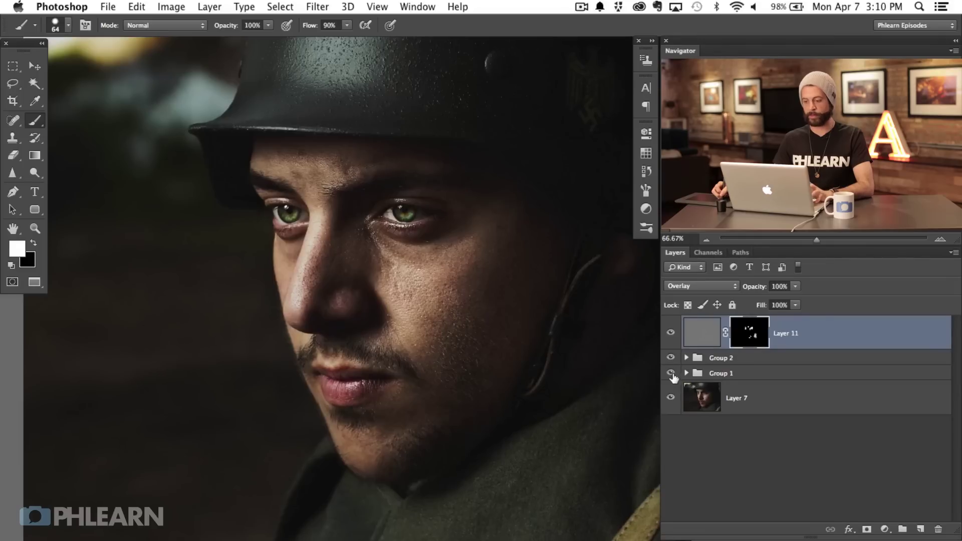
{"action": "left_click", "coordinate": [736, 376]}
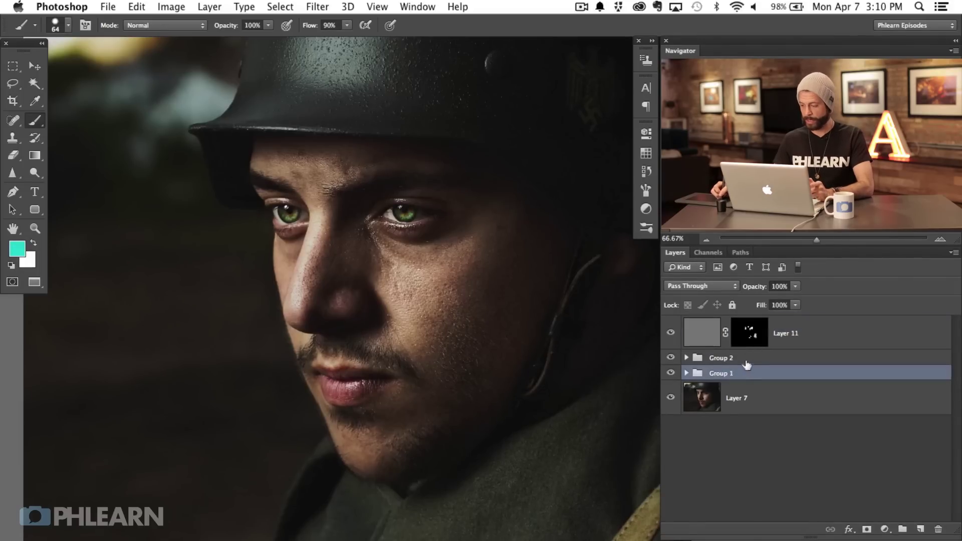
{"action": "left_click_drag", "start_coordinate": [755, 292], "coordinate": [751, 291]}
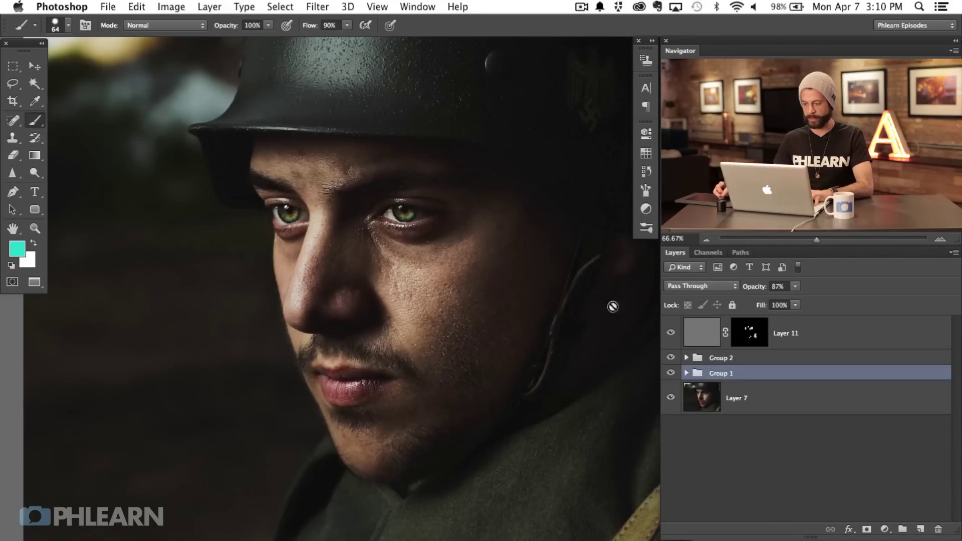
Combine Layer 11, Group 2 and Group 1 into a single new group above Layer 7.
{"action": "scroll", "coordinate": [551, 326], "scroll_direction": "left", "scroll_amount": 2}
{"action": "left_click", "coordinate": [802, 339], "text": "shift"}
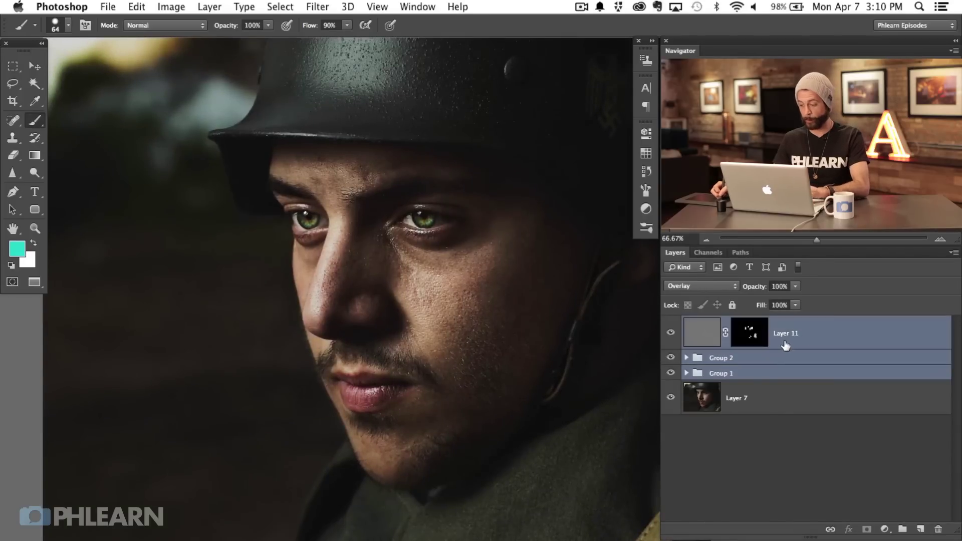
{"action": "key", "text": "super+g"}
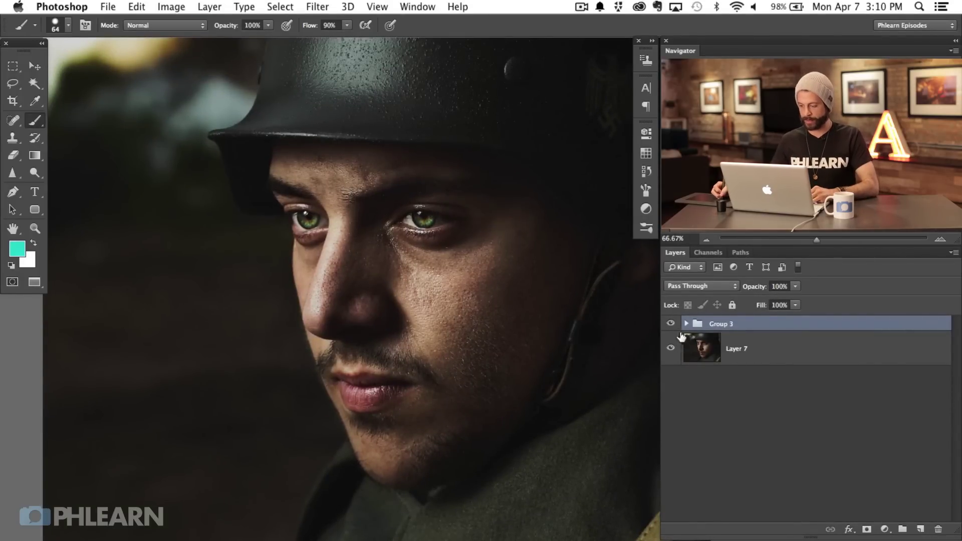
Compare the portrait with and without all the eye enhancements in Group 3.
{"action": "left_click", "coordinate": [671, 324]}
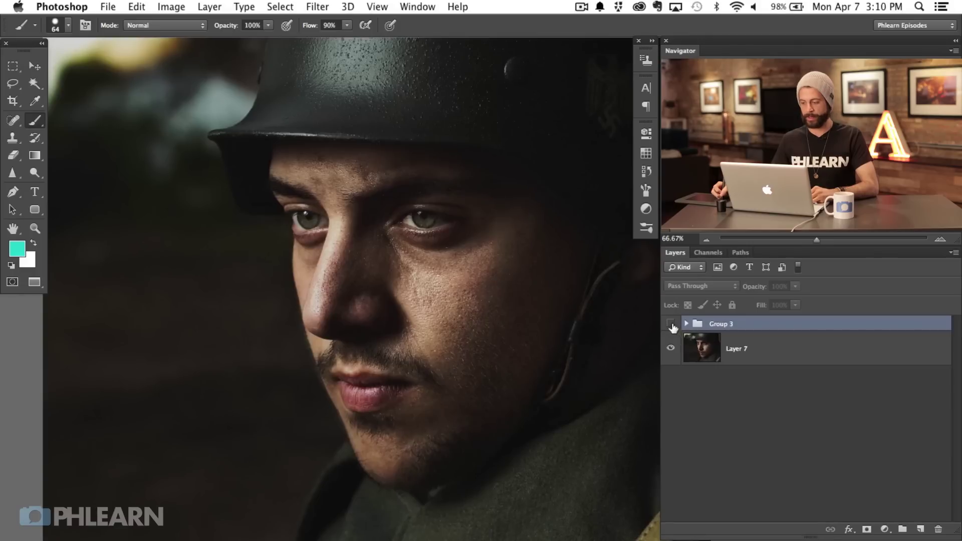
{"action": "left_click", "coordinate": [670, 325]}
{"action": "left_click", "coordinate": [671, 325]}
{"action": "left_click", "coordinate": [670, 325]}
{"action": "left_click_drag", "start_coordinate": [526, 402], "coordinate": [496, 432]}
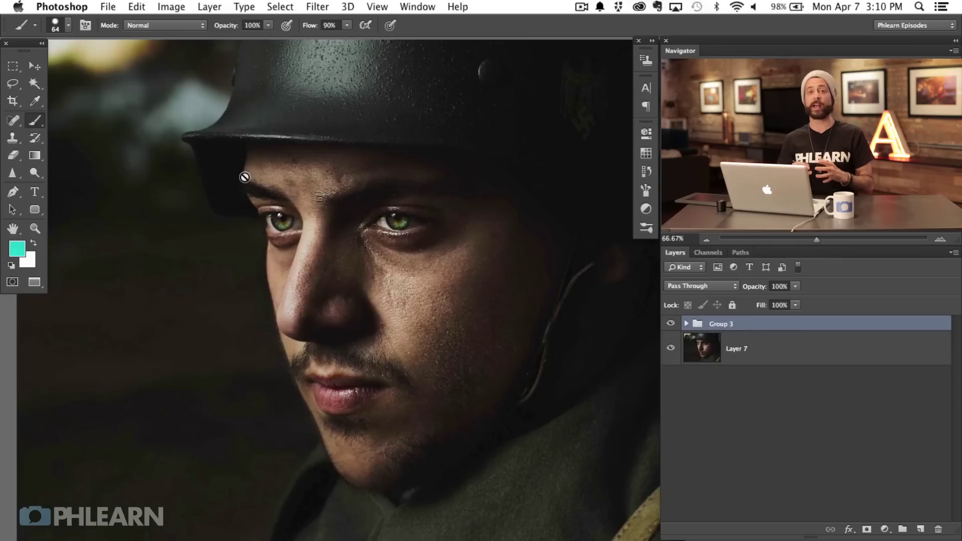